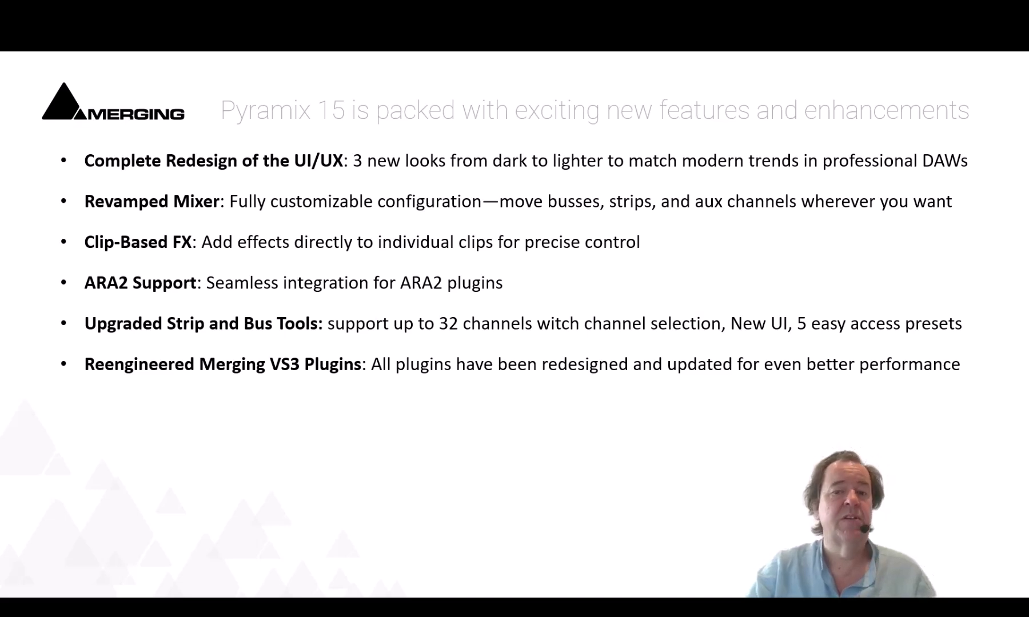
- Reveal the Side Chain and Enhanced Monitoring Section bullets on the Pyramix 15 features slide
key("Right")
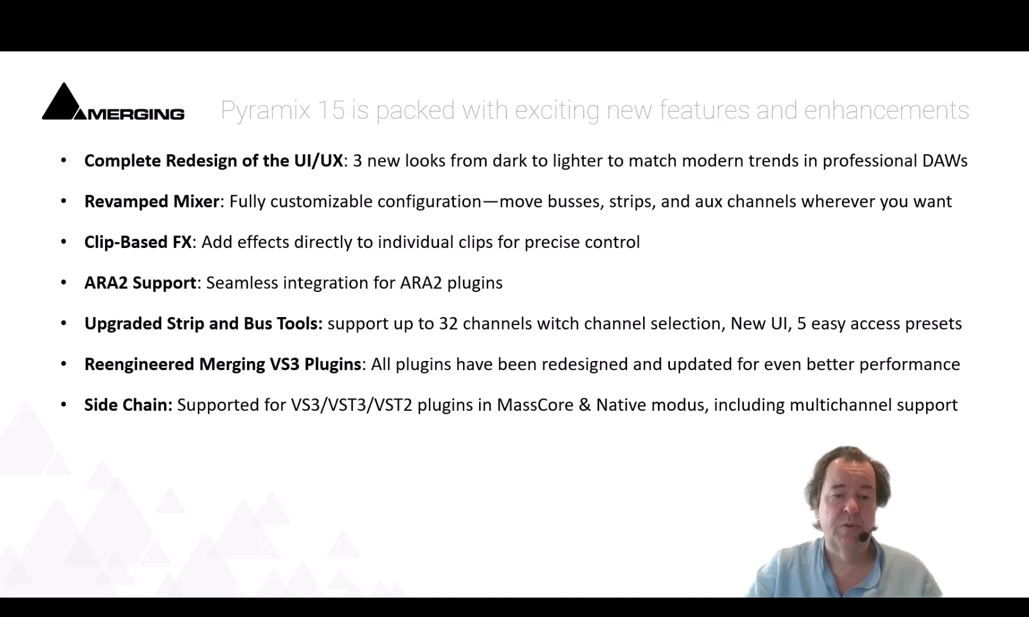
key("Right")
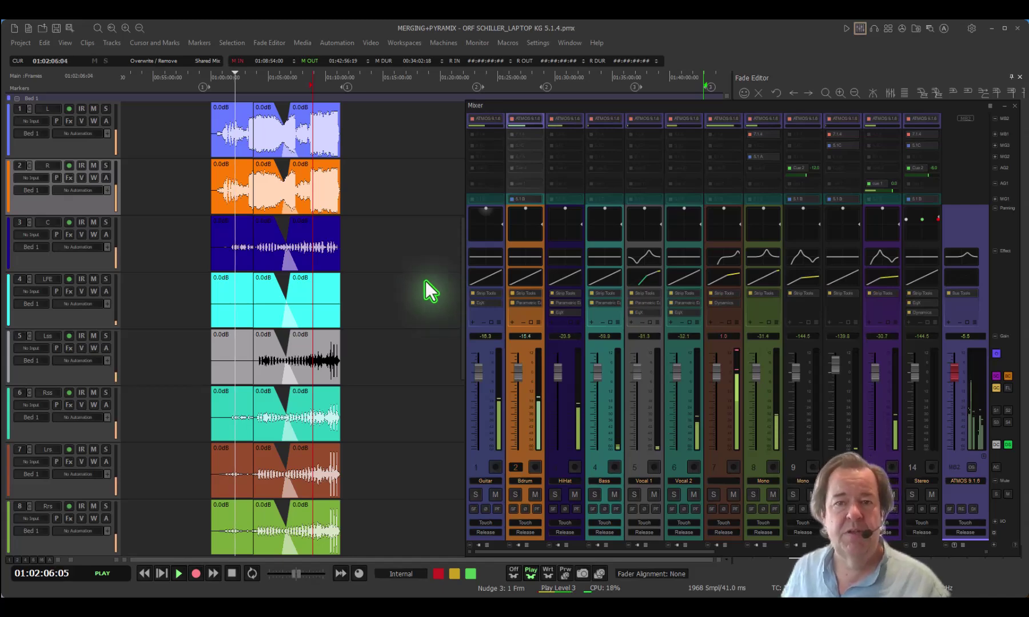
- Stop the 5.1.4 session's playback at 01:02:07:12
key("space")
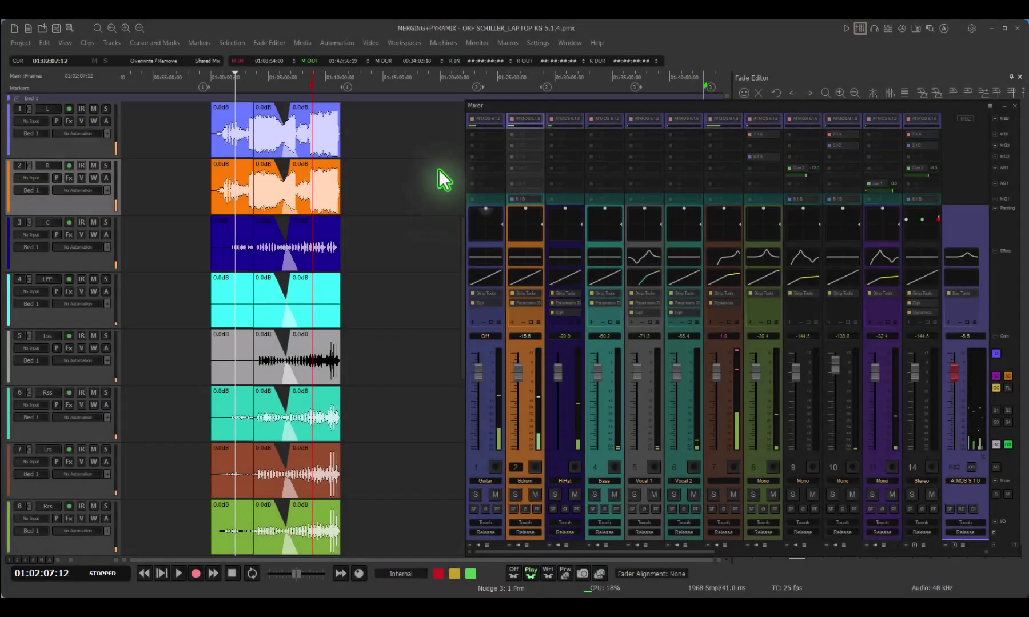
left_click(550, 43)
left_click(543, 56)
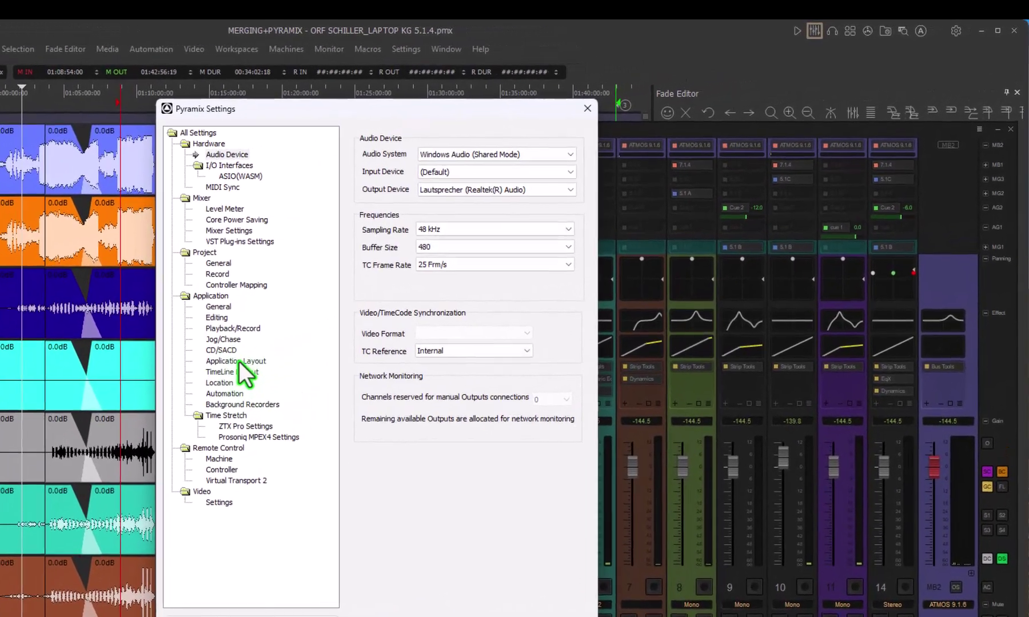
left_click(239, 361)
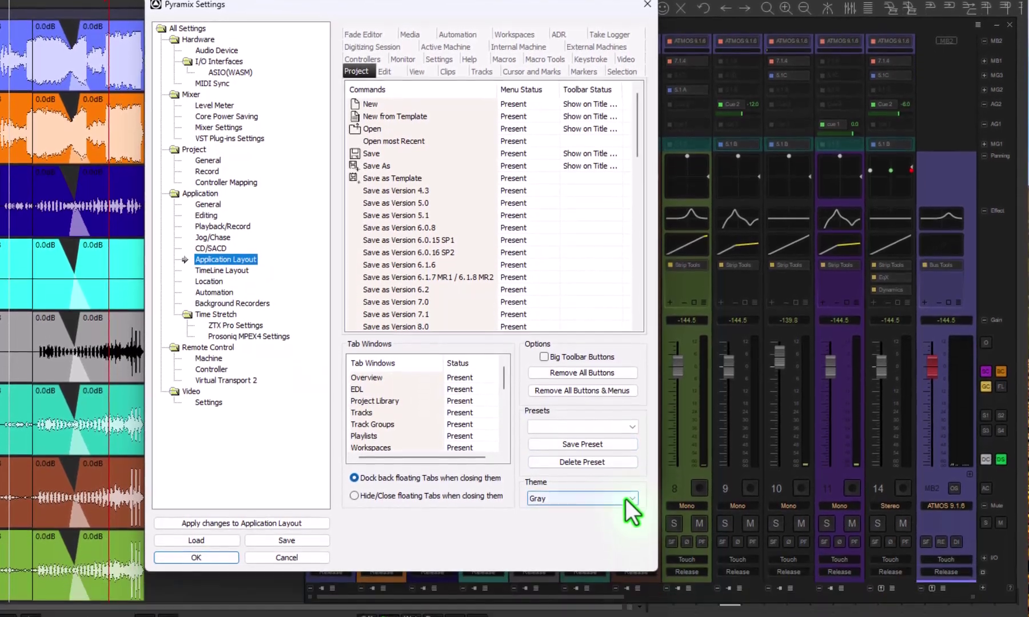
left_click(626, 604)
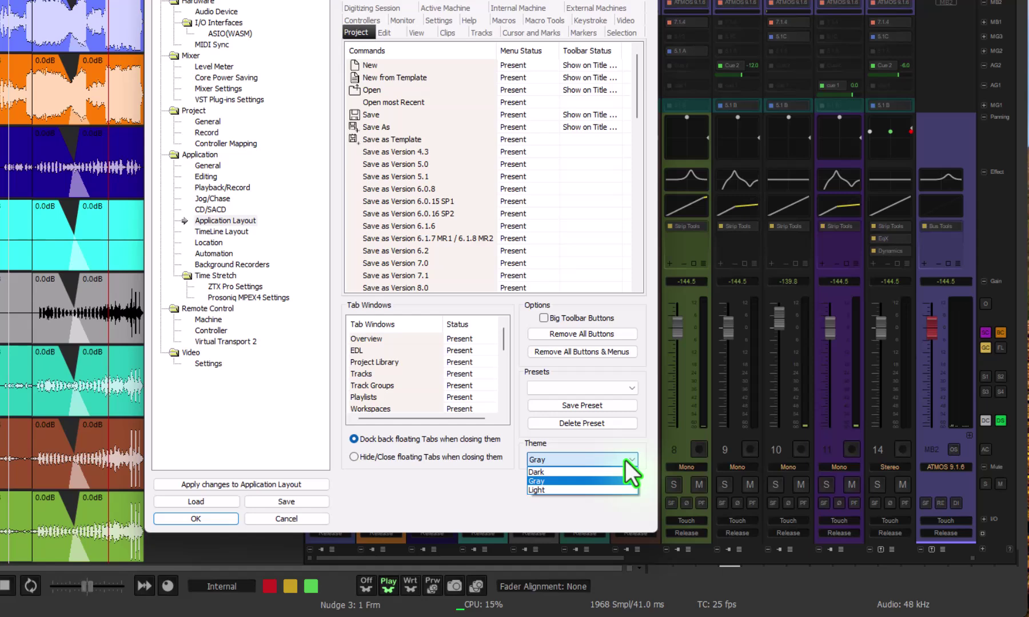
left_click(643, 448)
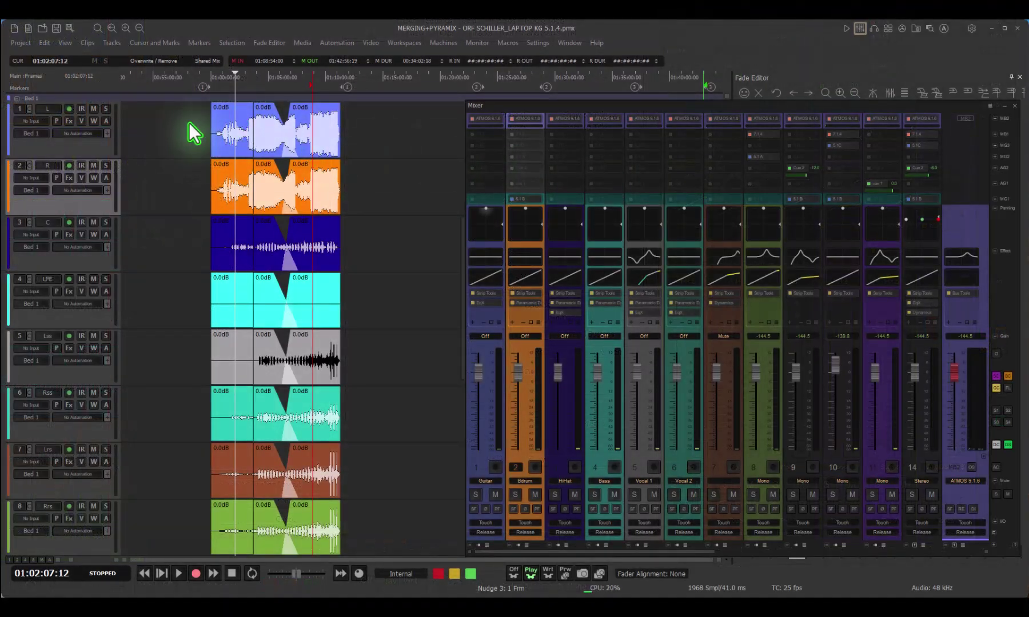
- Zoom in on the clip starts and create fade-ins on every track's clip
left_click_drag(189, 129, 361, 172)
left_click_drag(205, 104, 242, 104)
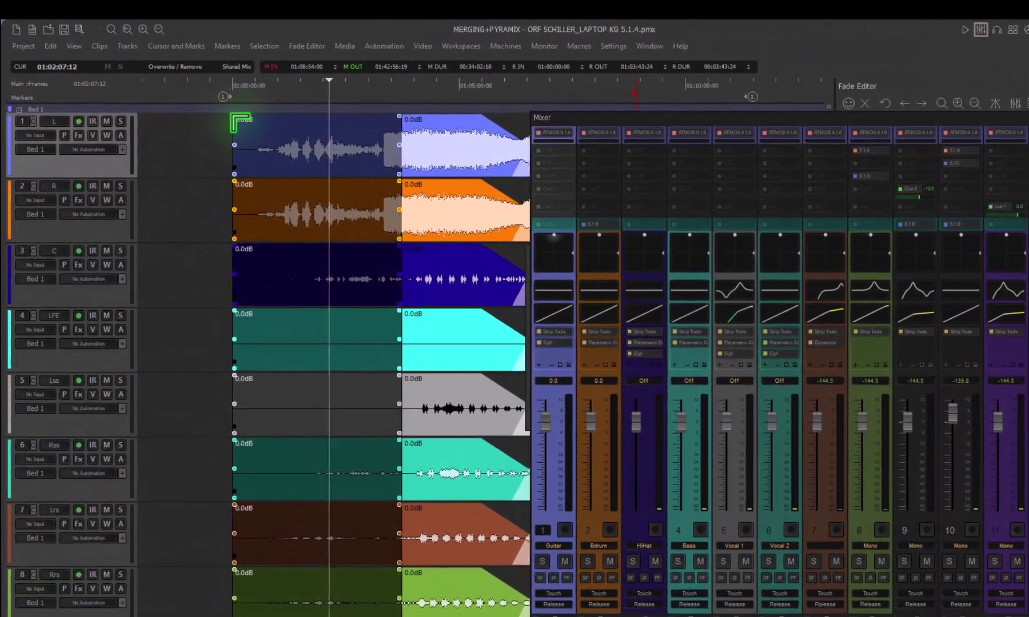
left_click_drag(337, 137, 337, 138)
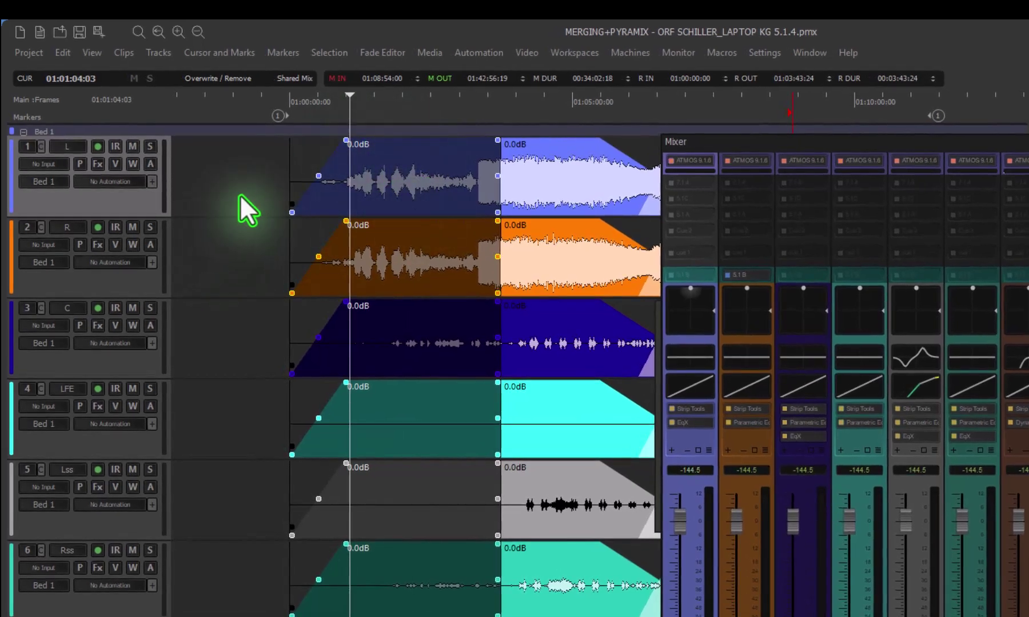
- Select a range across all six tracks and change its gain with the popup fader
left_click(446, 192)
left_click_drag(449, 196, 416, 195)
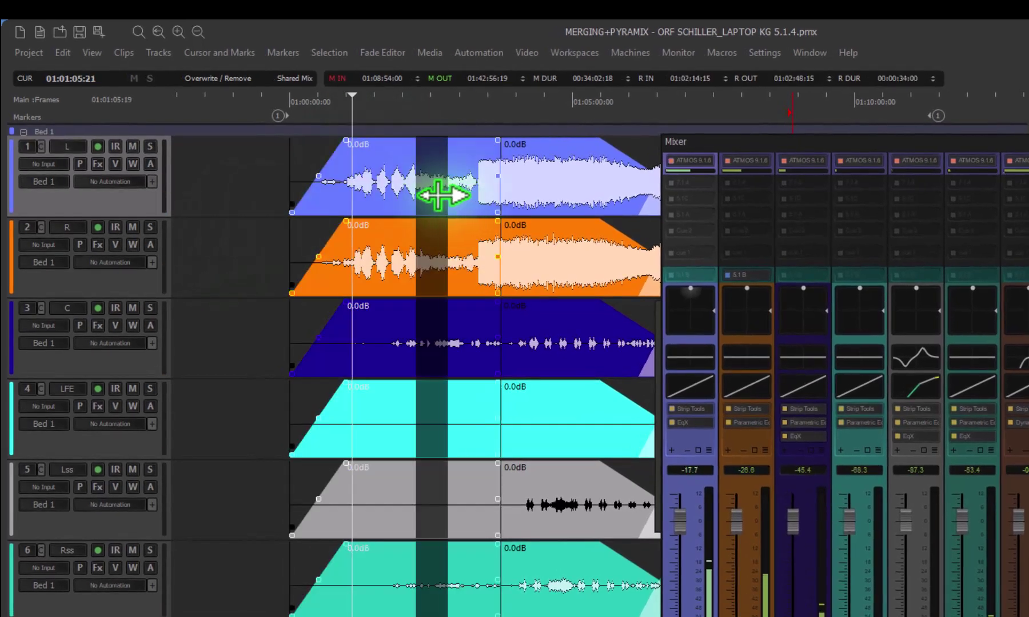
left_click_drag(417, 140, 432, 166)
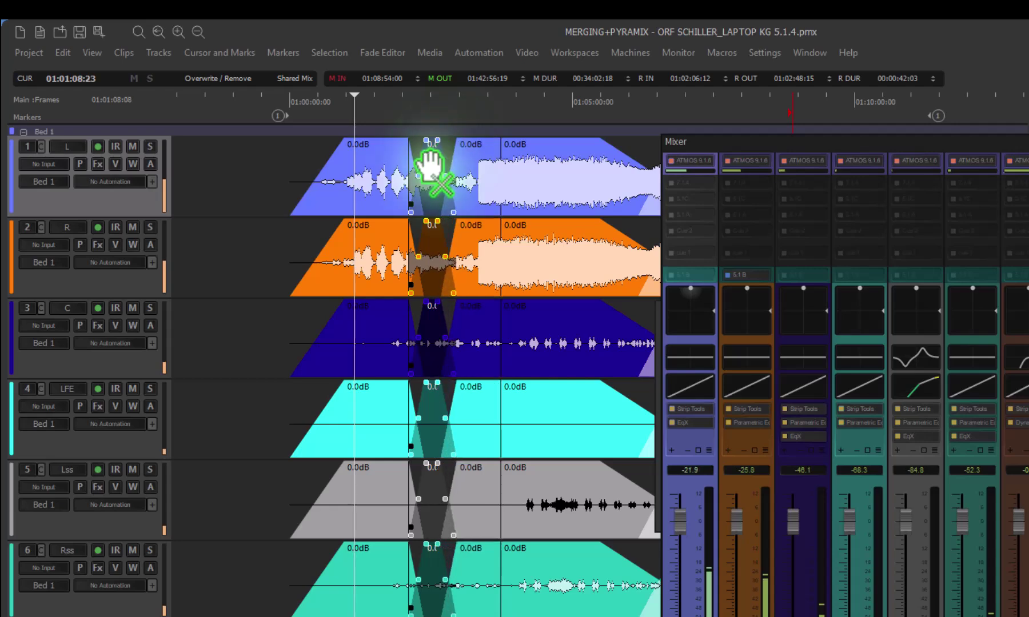
left_click(431, 166)
left_click_drag(454, 291, 450, 219)
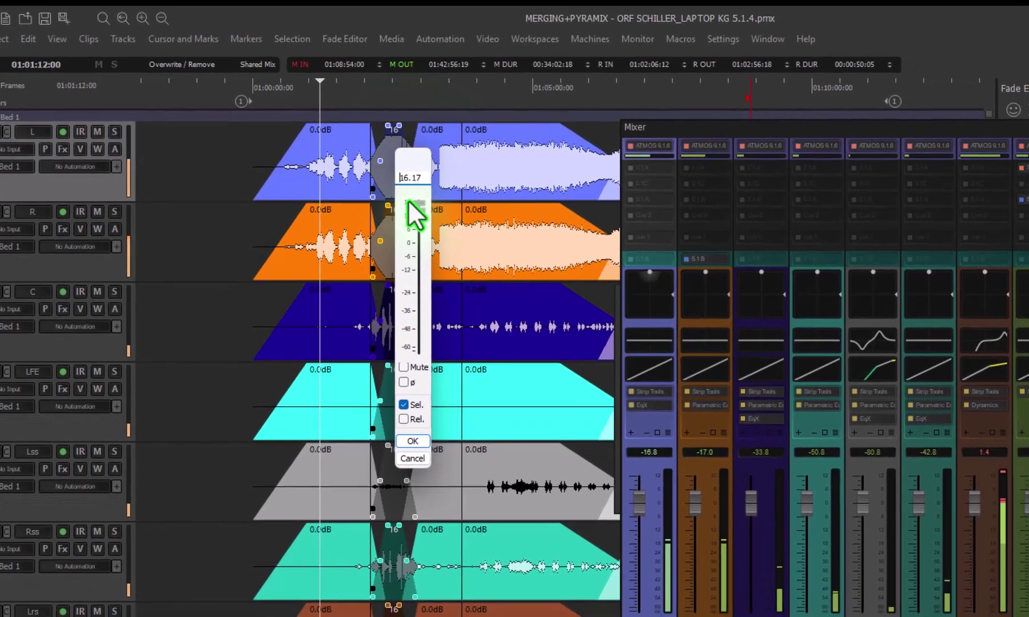
key("Return")
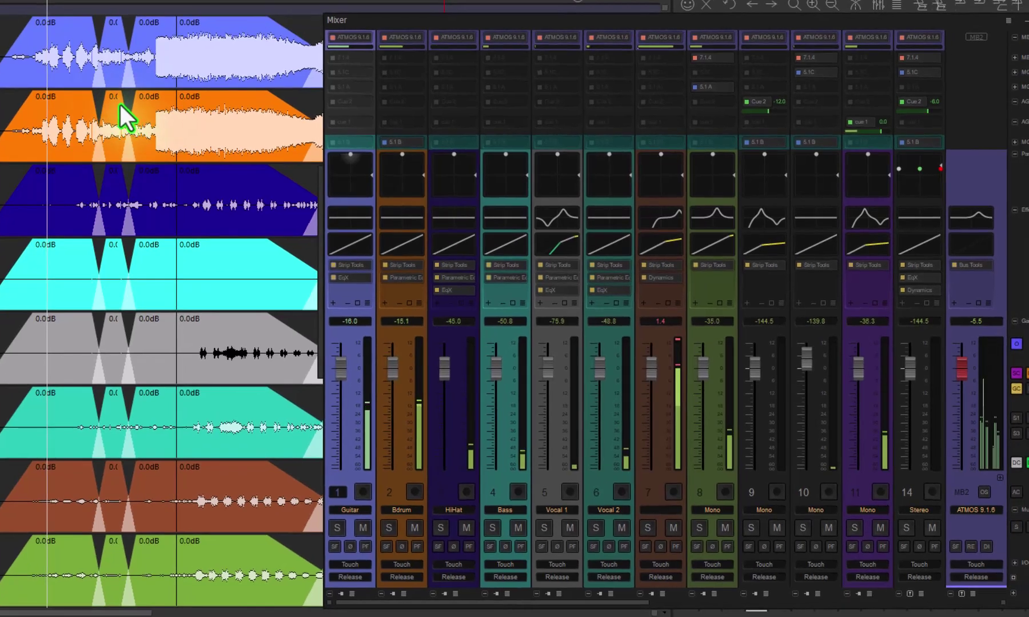
scroll(142, 115, "down", 2)
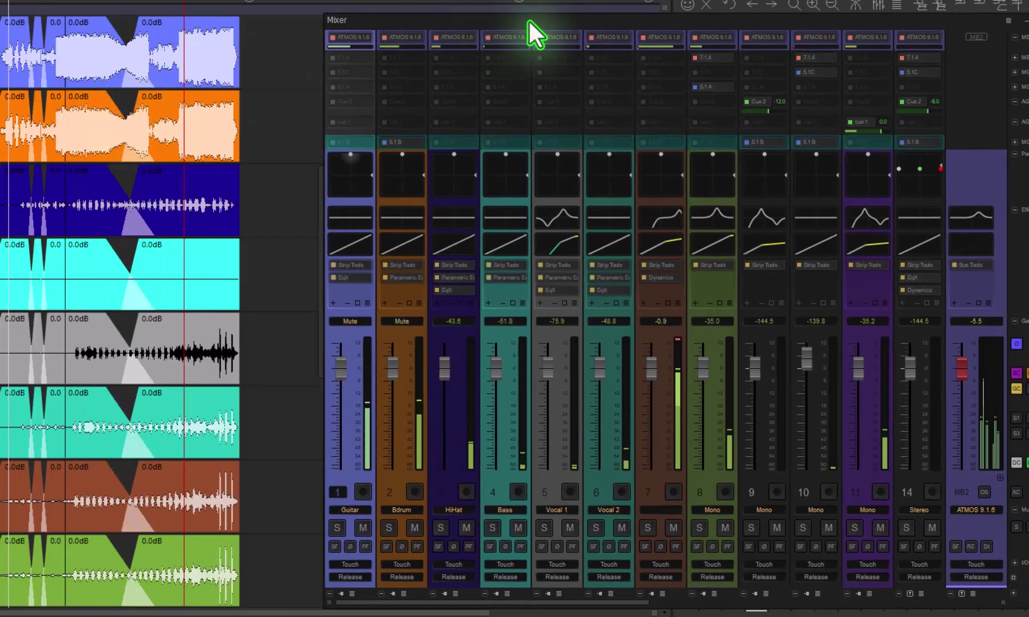
- Pin the Bdrum and Bass strips, then scroll the mixer to confirm they stay in view
left_click_drag(527, 22, 506, 18)
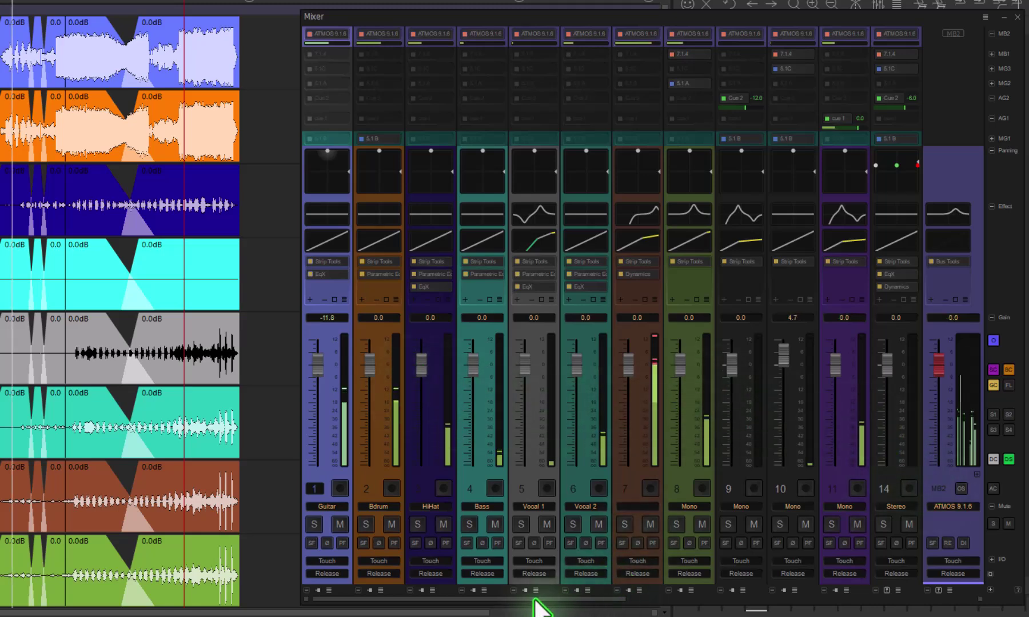
left_click_drag(558, 601, 462, 607)
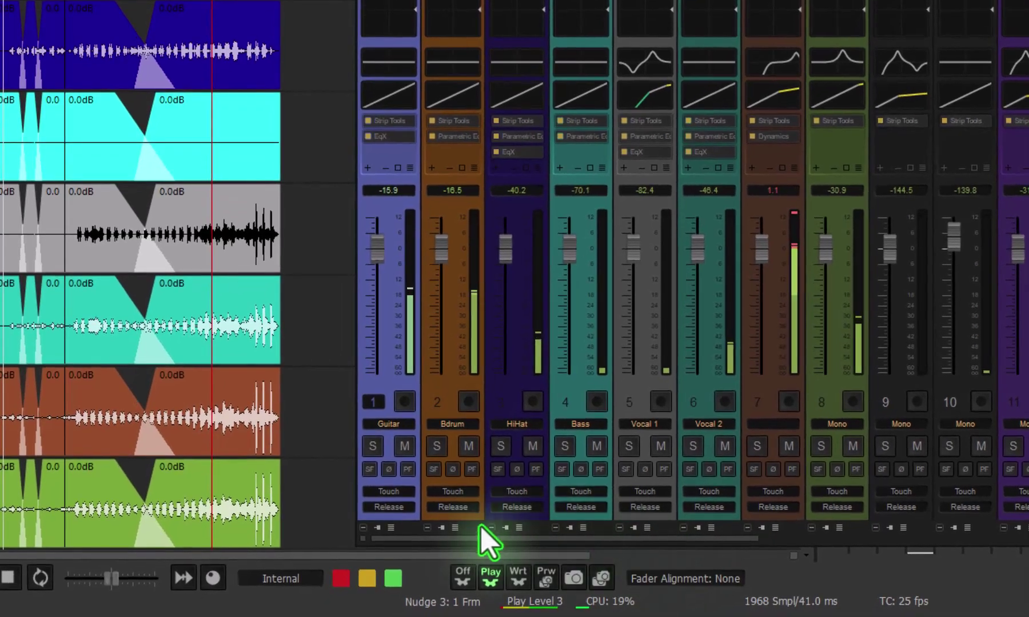
left_click(441, 528)
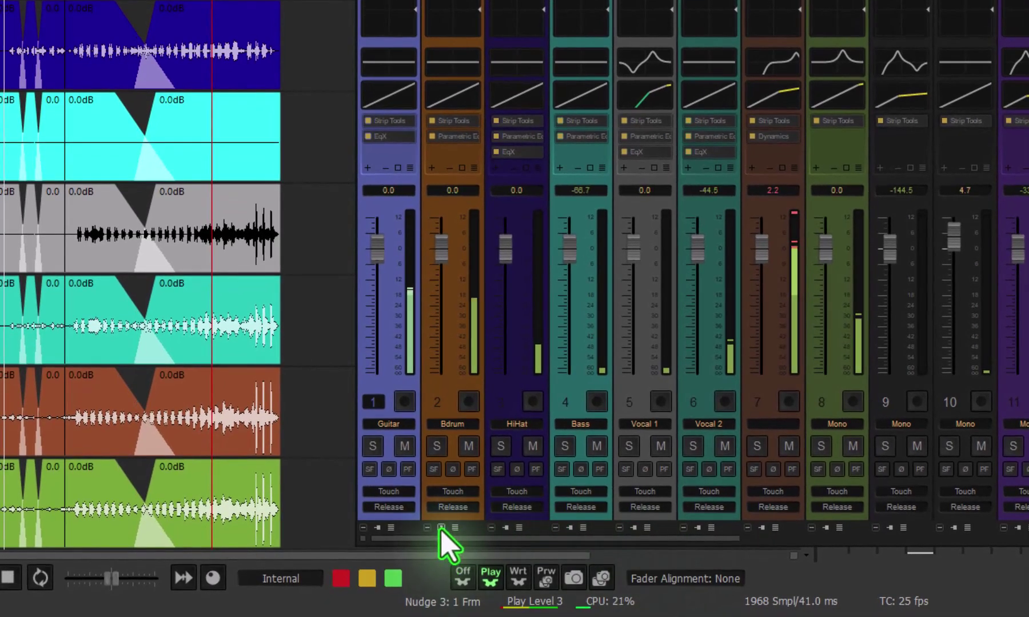
left_click(569, 529)
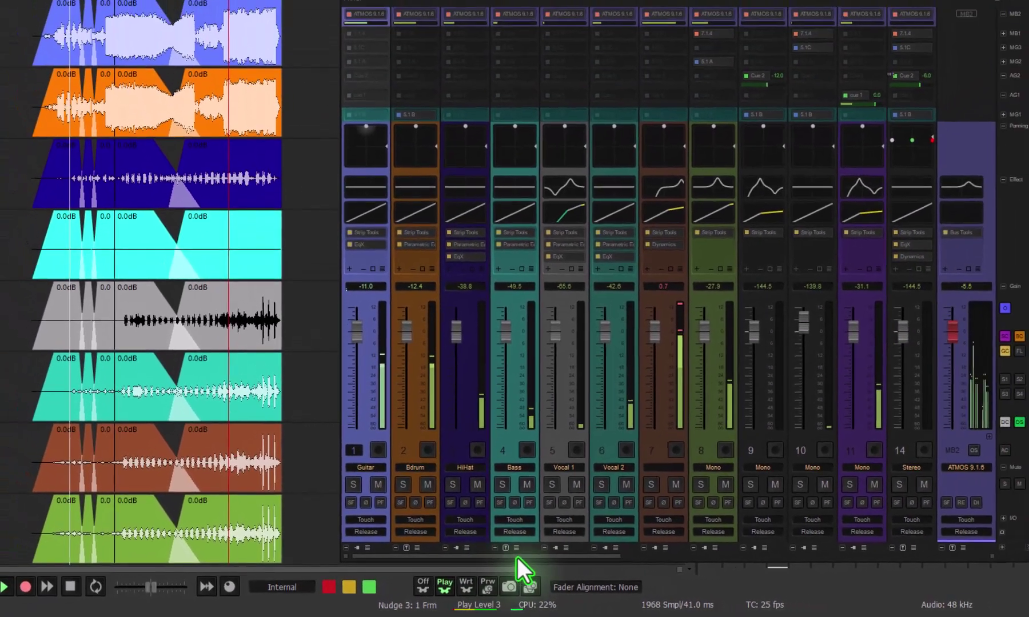
left_click_drag(518, 558, 656, 549)
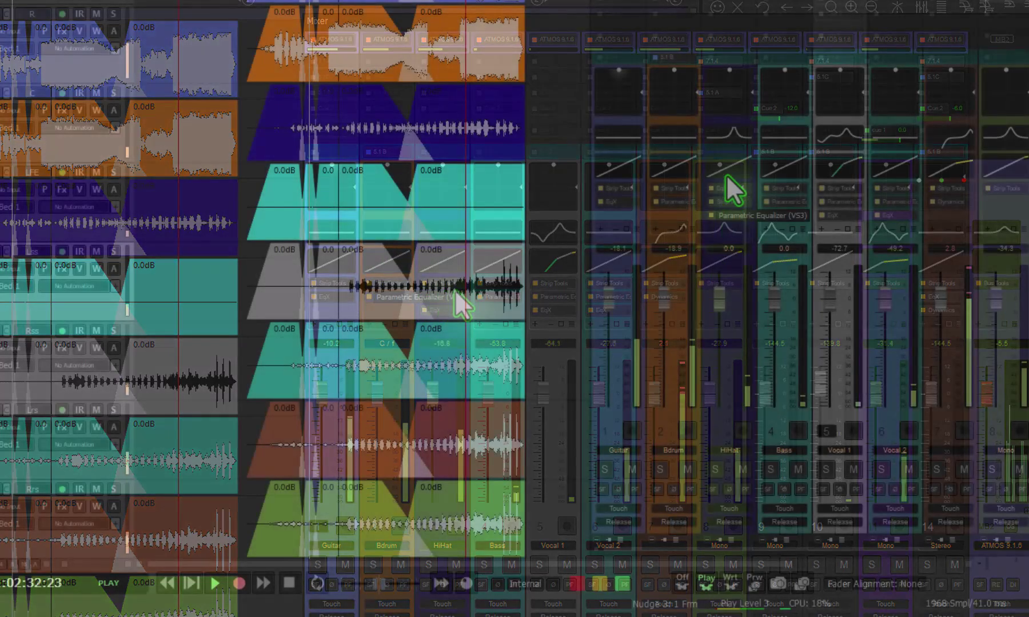
- Open HiHat's EqX and reshape its bands, including band 5 at -2.4 dB, 6230 Hz
left_click(732, 137)
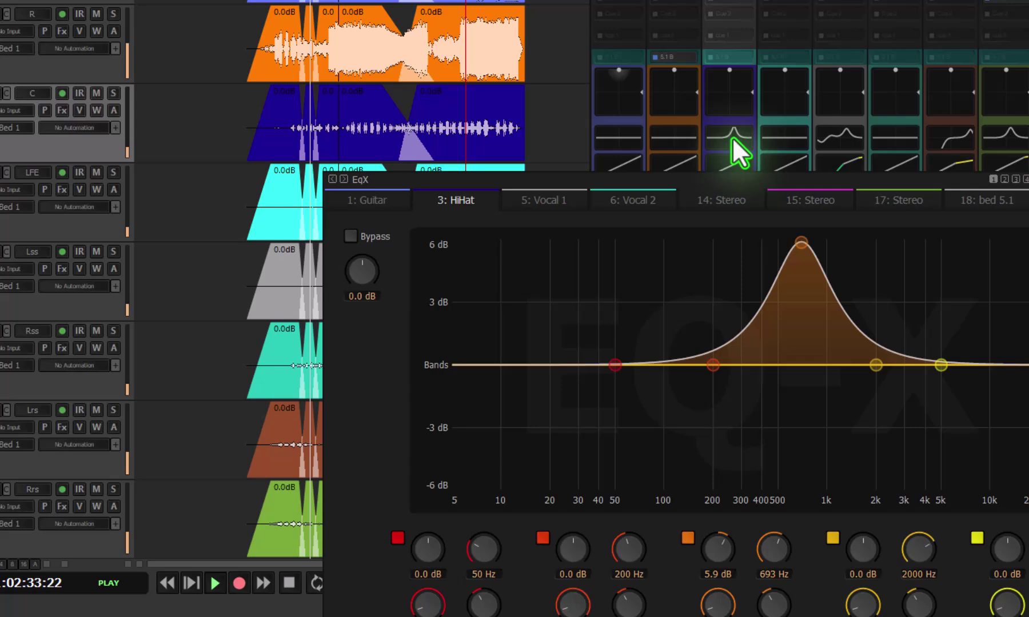
left_click_drag(740, 183, 437, 119)
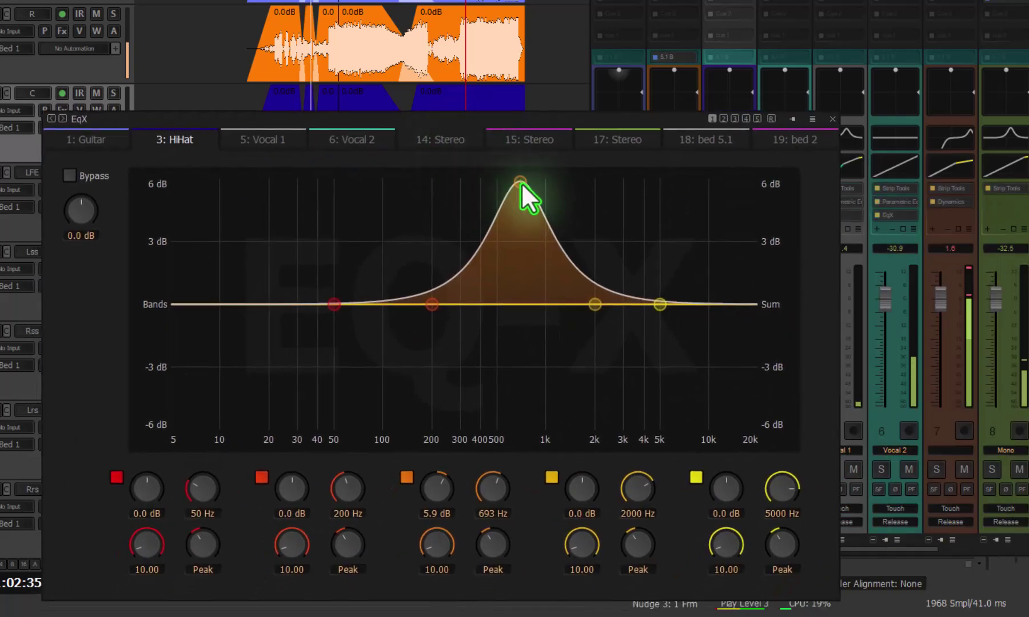
left_click_drag(520, 183, 436, 252)
left_click_drag(332, 306, 236, 261)
left_click_drag(432, 304, 570, 266)
left_click_drag(598, 306, 635, 254)
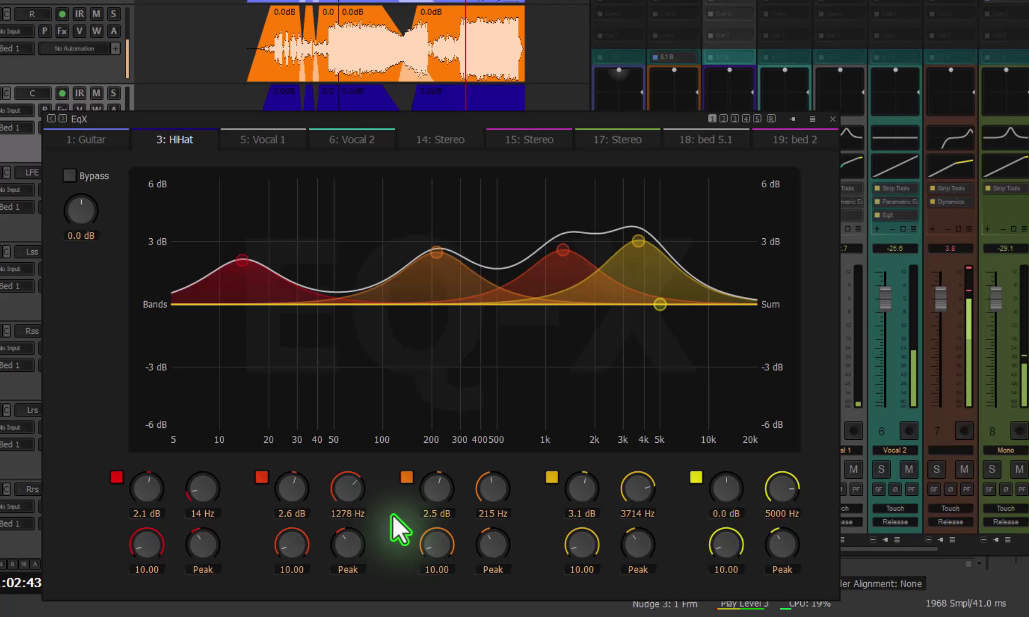
left_click_drag(660, 304, 674, 351)
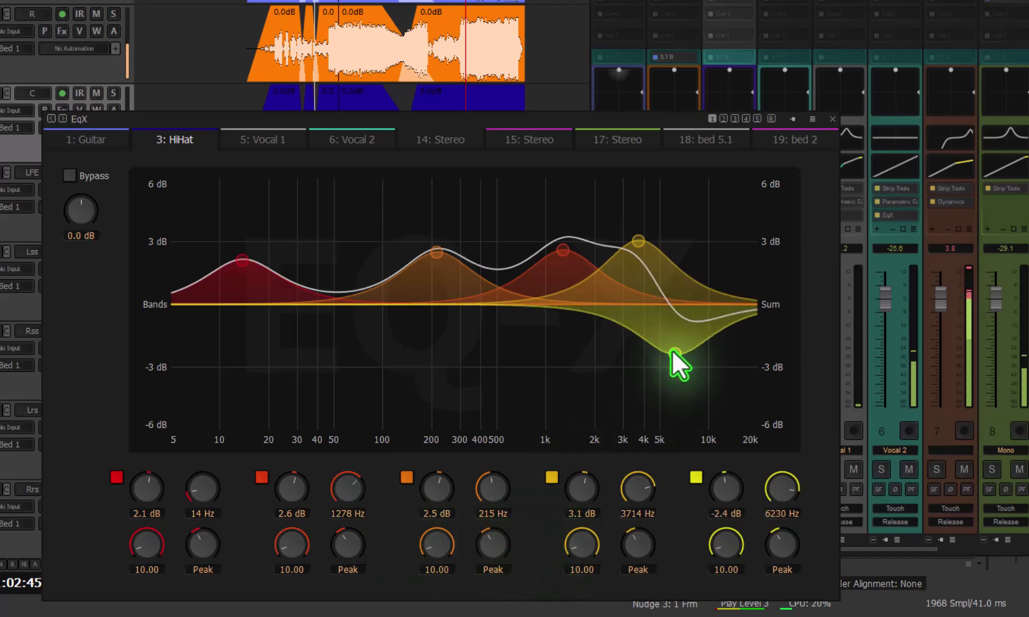
left_click_drag(563, 251, 566, 293)
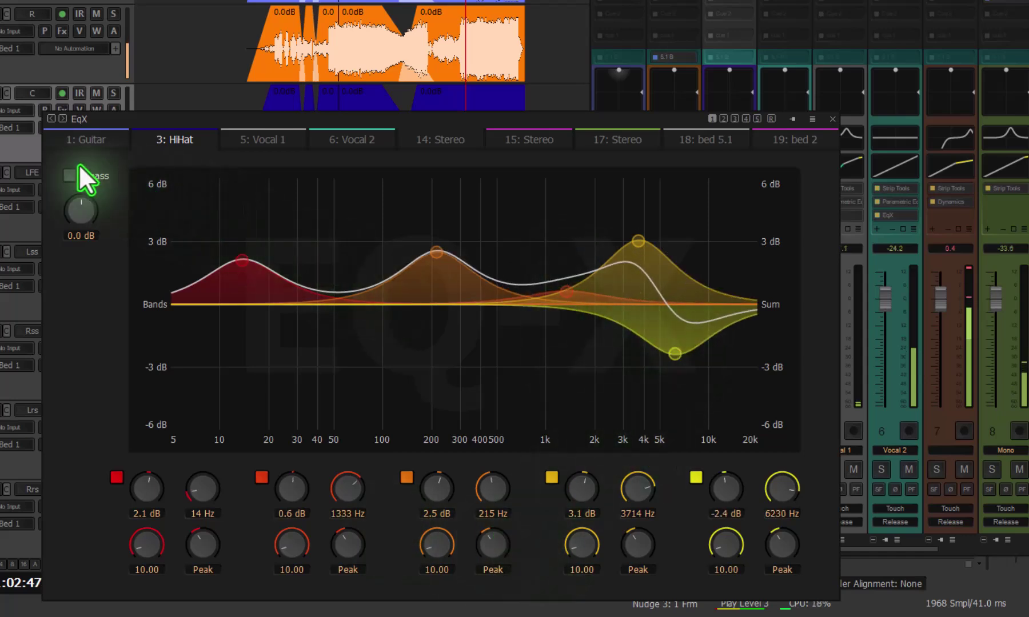
- Browse the EqX tabs for Guitar, HiHat, Vocal 1, Vocal 2, 14/15/17: Stereo and bed 5.1
left_click(67, 145)
left_click(154, 138)
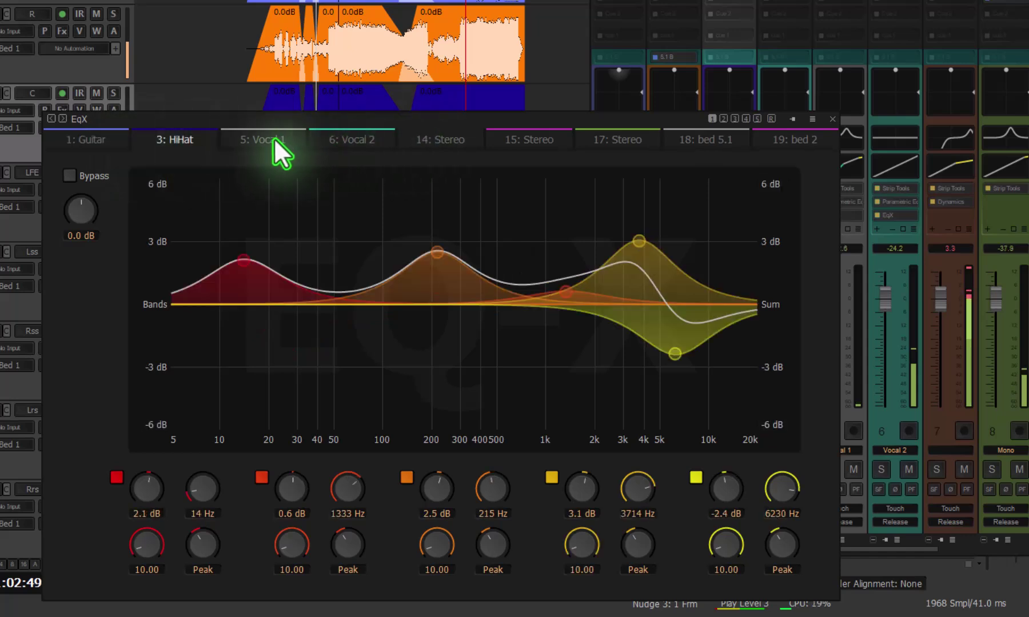
left_click(274, 140)
left_click(356, 140)
left_click(433, 142)
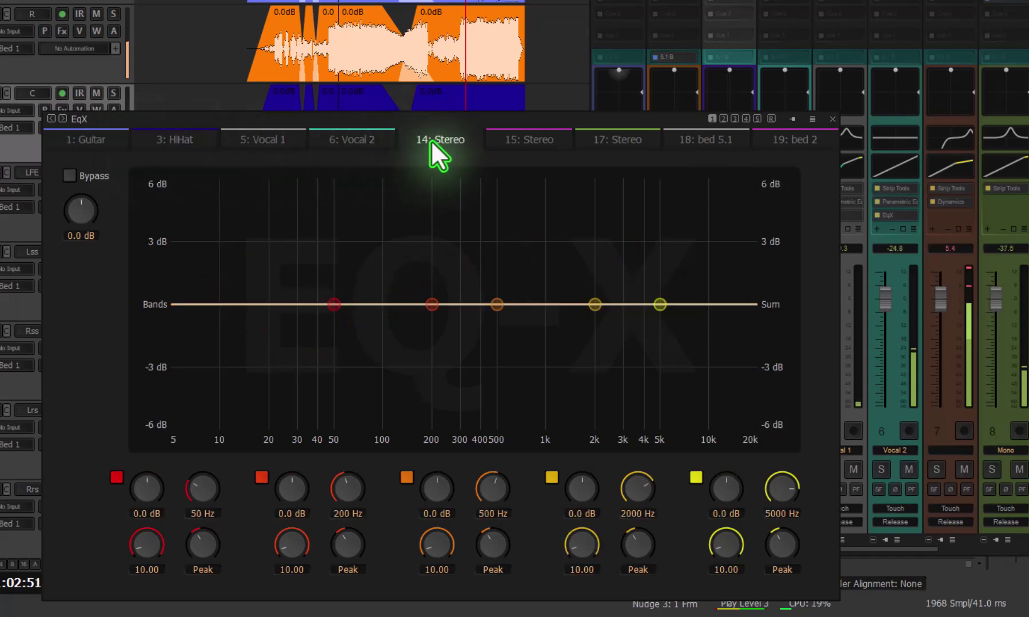
left_click(534, 144)
left_click(626, 144)
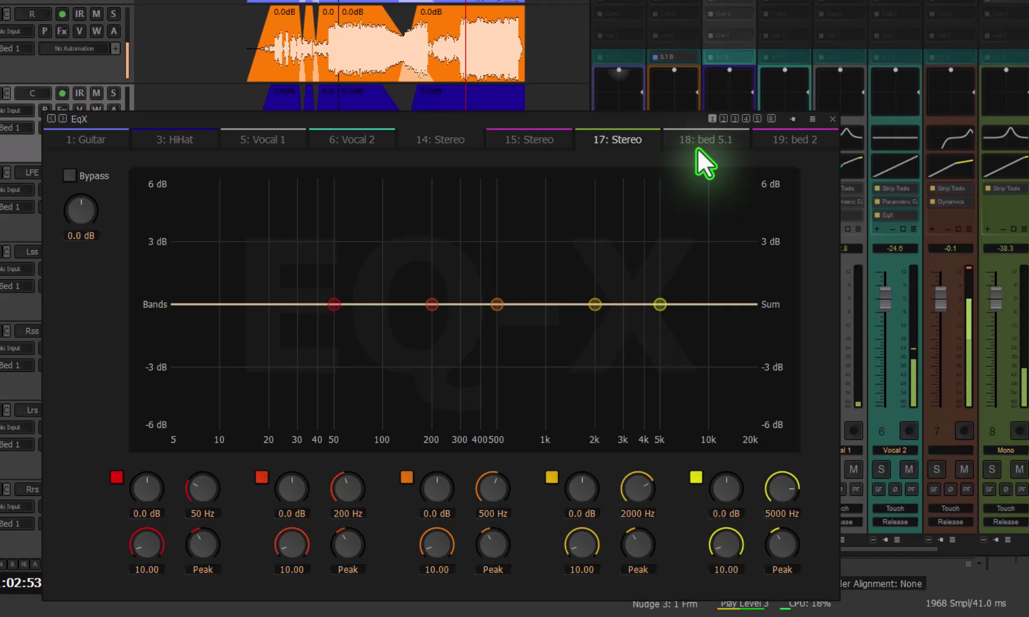
left_click(698, 148)
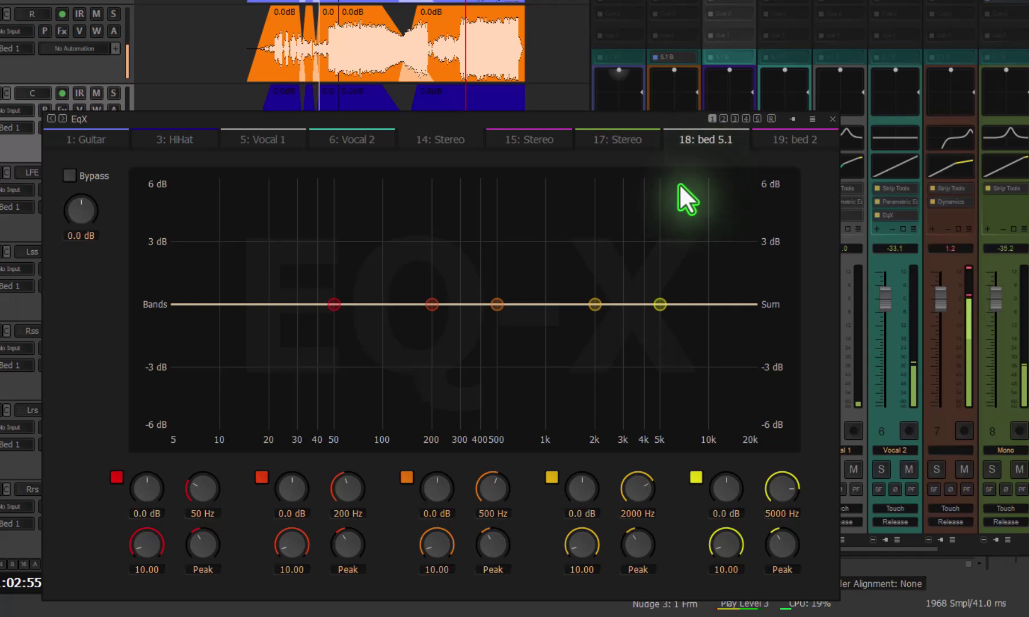
- On 14: Stereo, raise the orange band to a 6 dB peak at 762 Hz and store it in slot 4
left_click(537, 143)
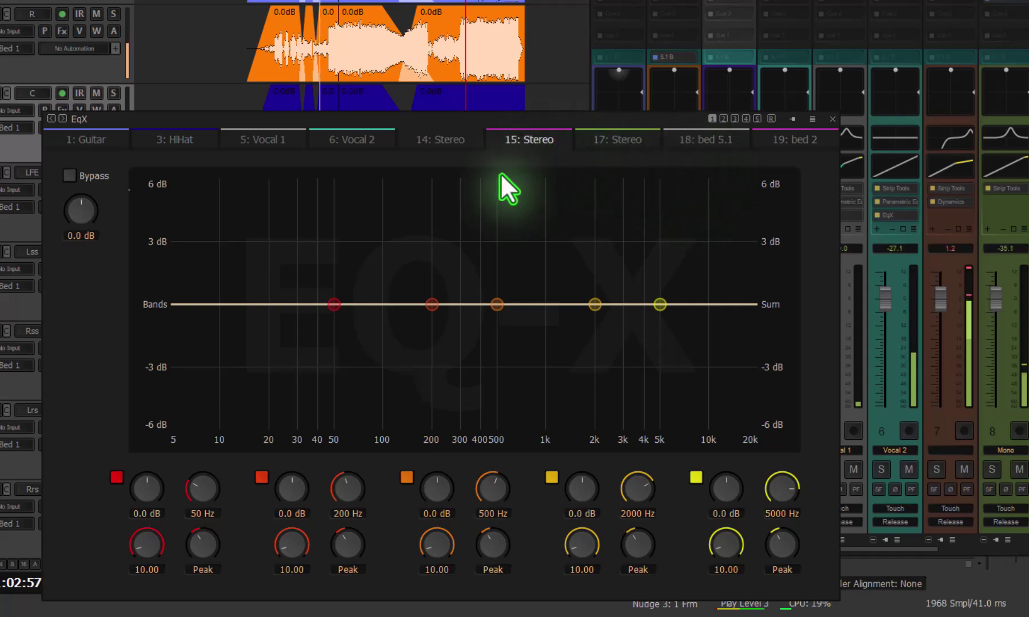
left_click(440, 140)
left_click_drag(497, 304, 533, 182)
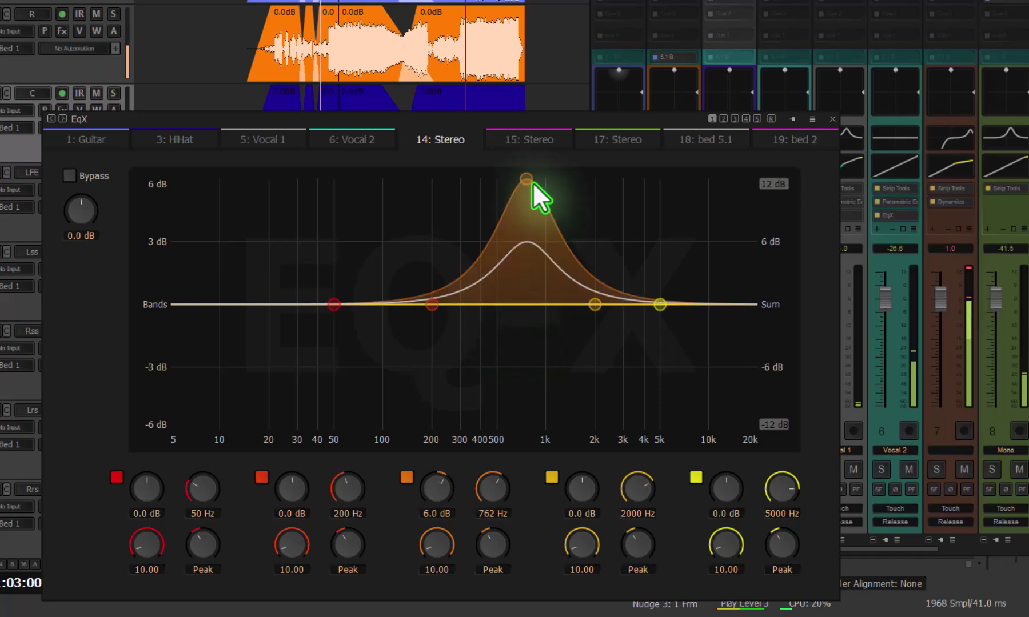
left_click(746, 119)
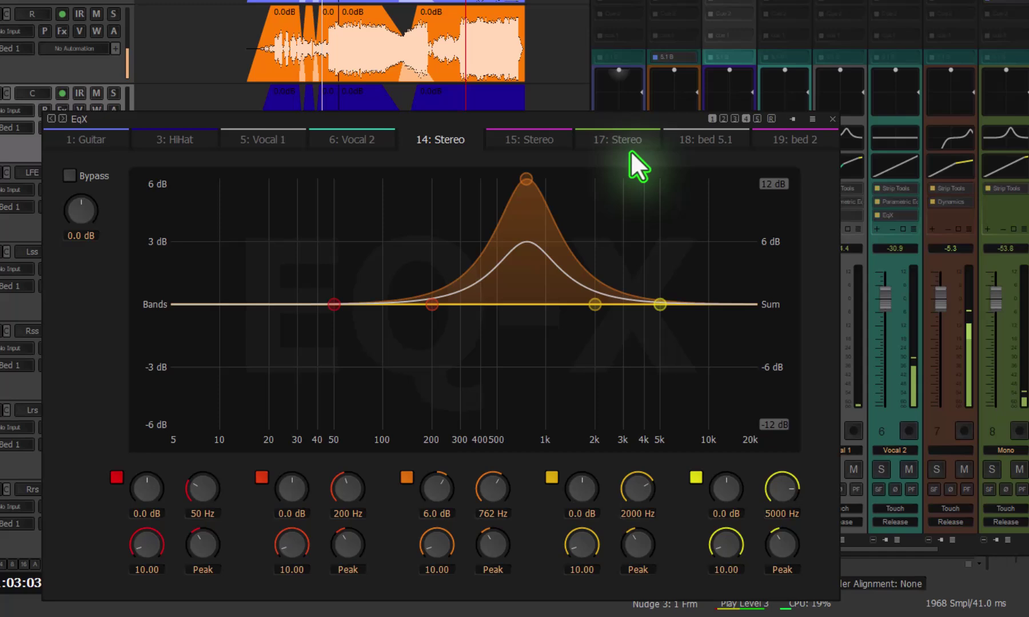
- Recall slot 4 onto 17: Stereo, then reset that EQ flat
left_click(632, 147)
left_click(745, 119)
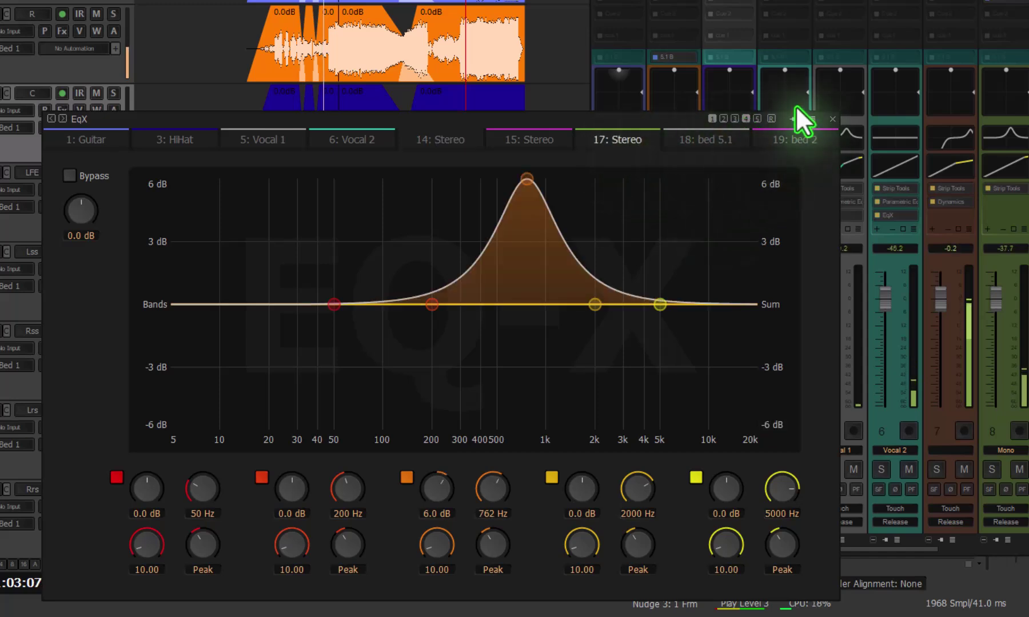
left_click(771, 118)
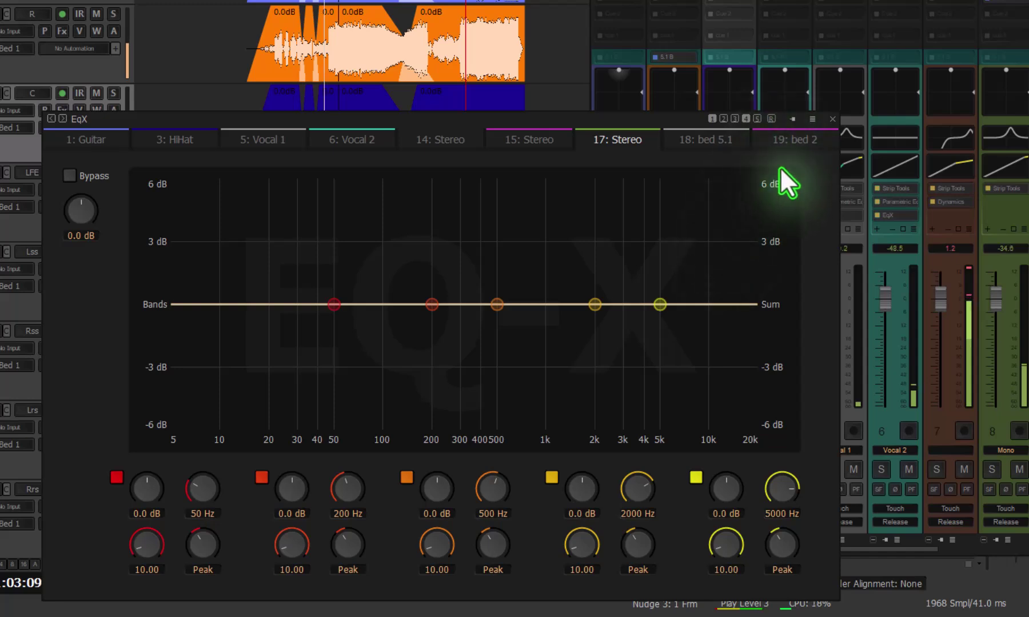
left_click(812, 119)
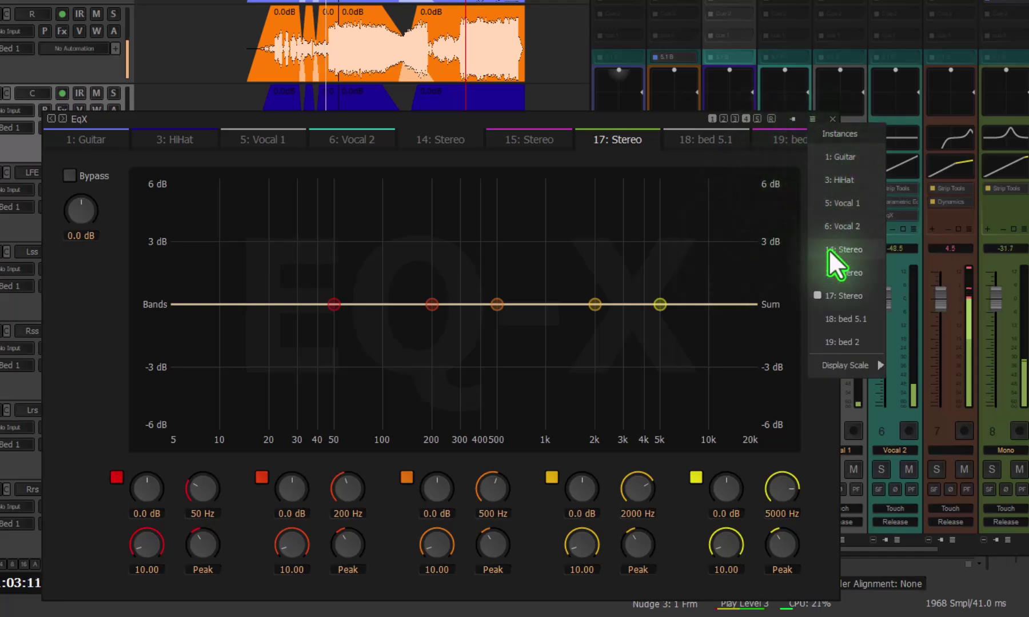
- Set the EqX display scale to 175%, then back to 125%, placing the window over the tracks
mouse_move(847, 367)
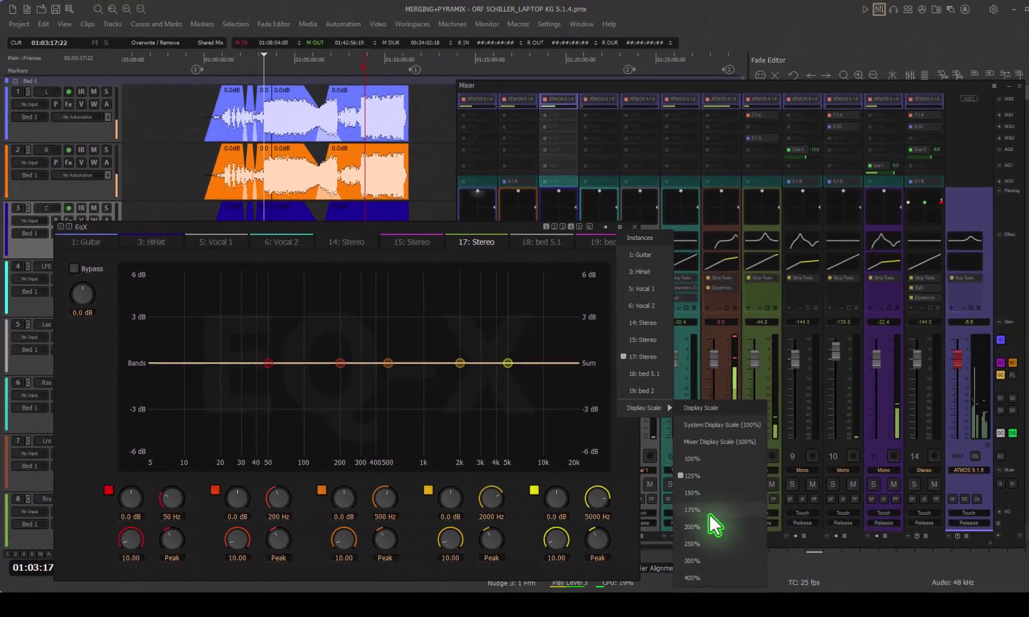
left_click(709, 515)
left_click_drag(466, 243, 476, 66)
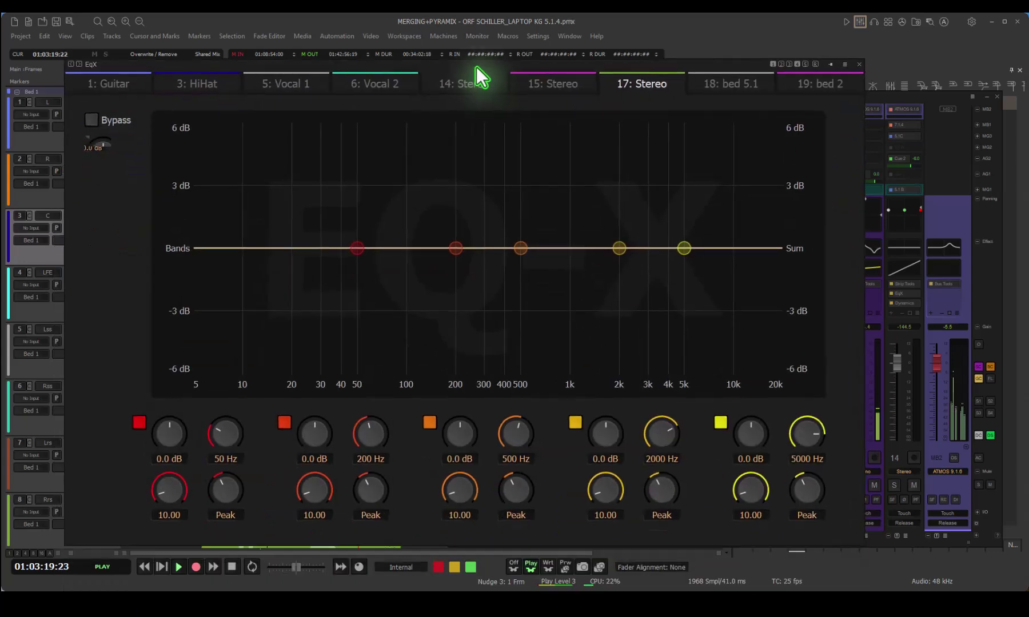
left_click(845, 64)
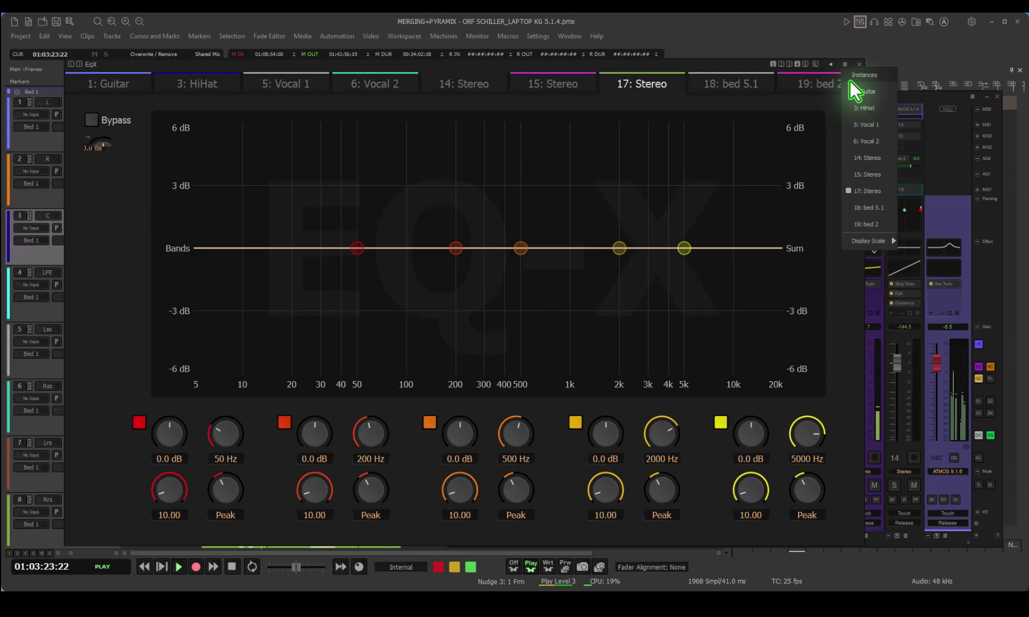
mouse_move(856, 242)
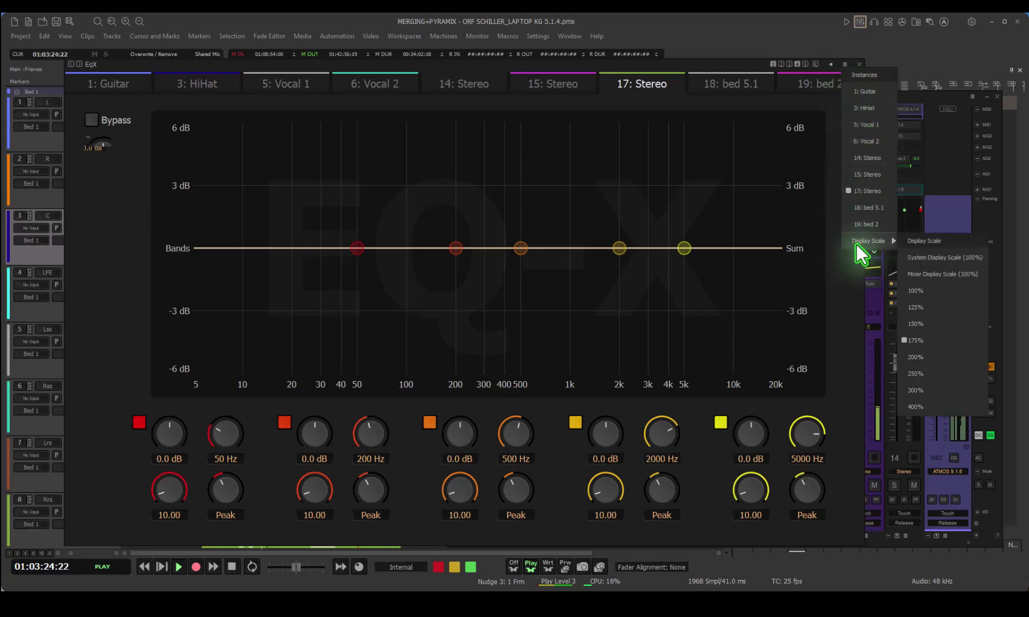
left_click(917, 308)
left_click_drag(337, 65, 501, 146)
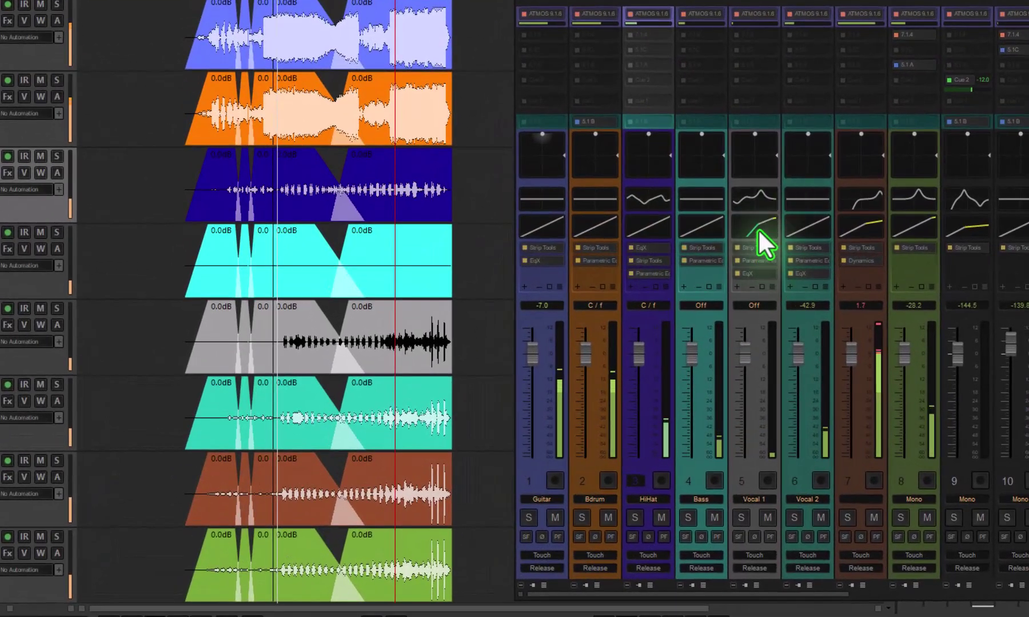
- Open Vocal 1's Strip Tools and set expander -35.4 dB, compressor -7.9 dB, ratio 2.4
double_click(757, 229)
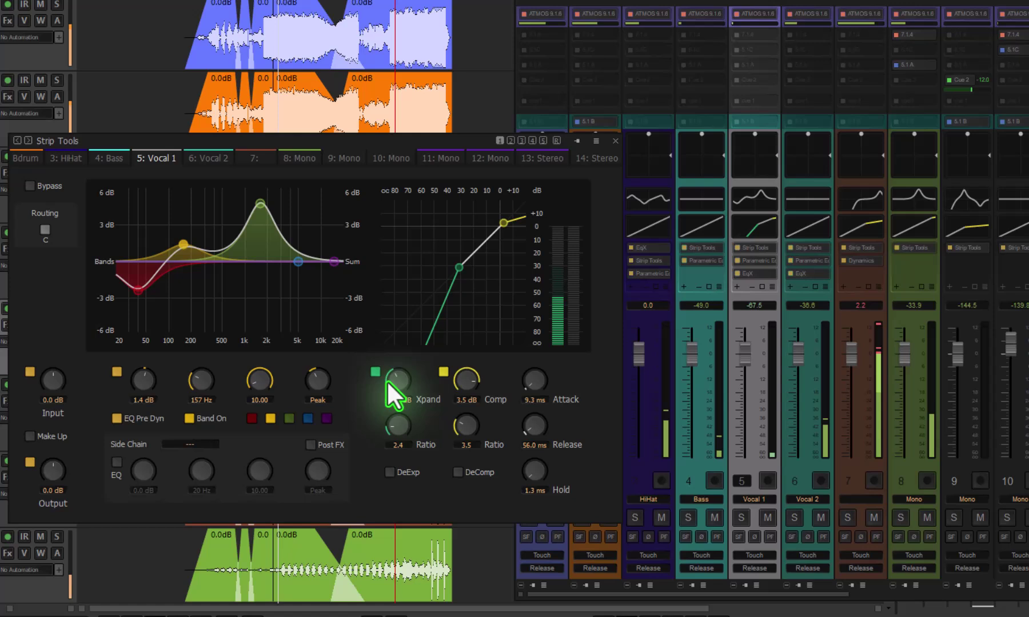
scroll(389, 382, "down", 5)
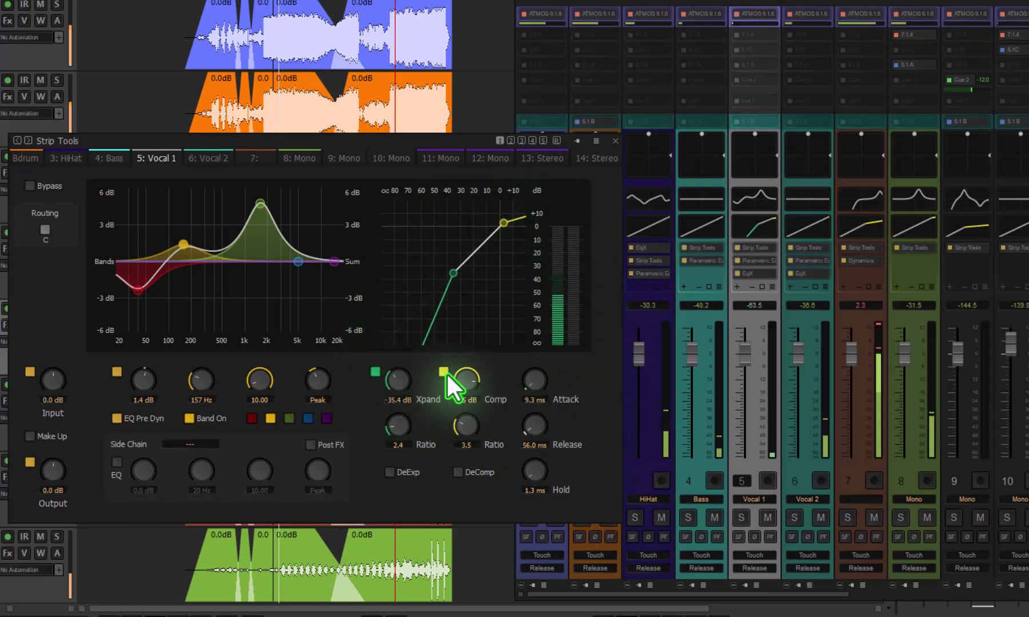
scroll(456, 376, "down", 10)
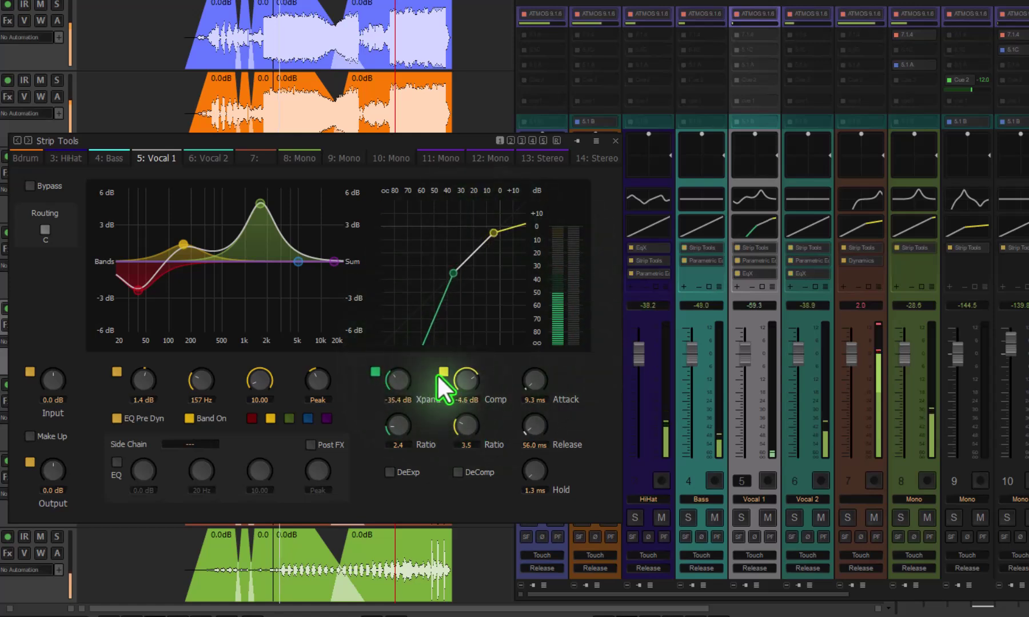
scroll(462, 428, "down", 5)
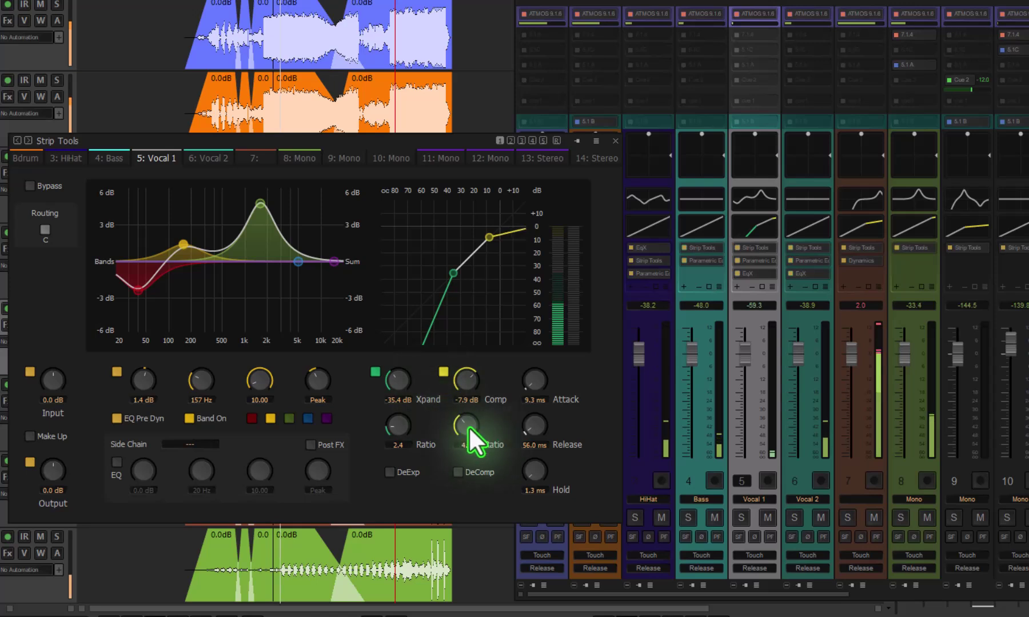
scroll(443, 428, "down", 1)
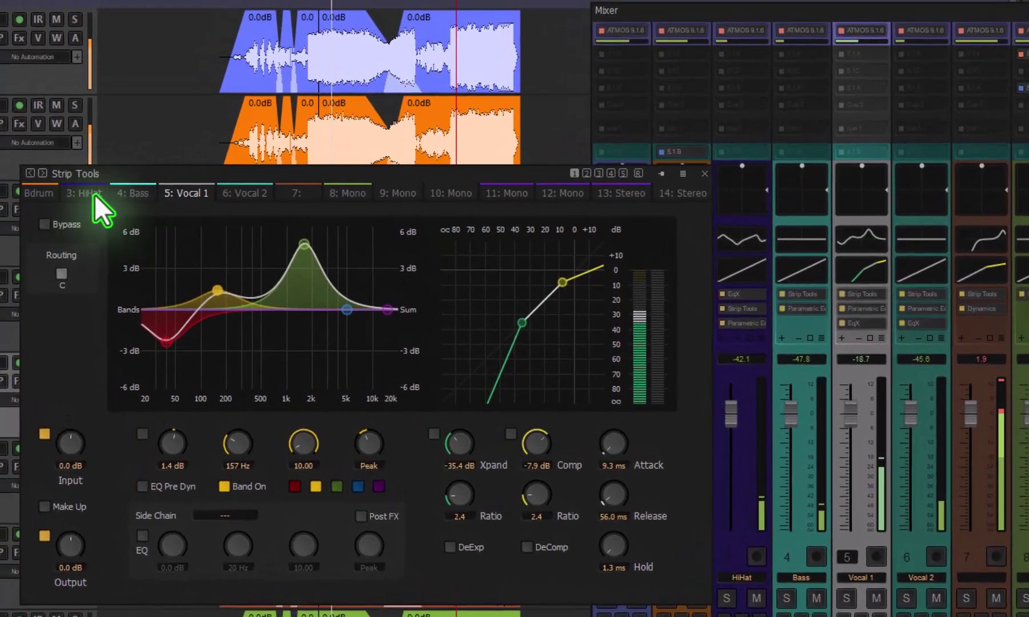
- Review the Strip Tools settings of HiHat, Bass, Vocal 1, 7:, 9: Mono and 10: Mono
left_click(73, 172)
left_click(118, 172)
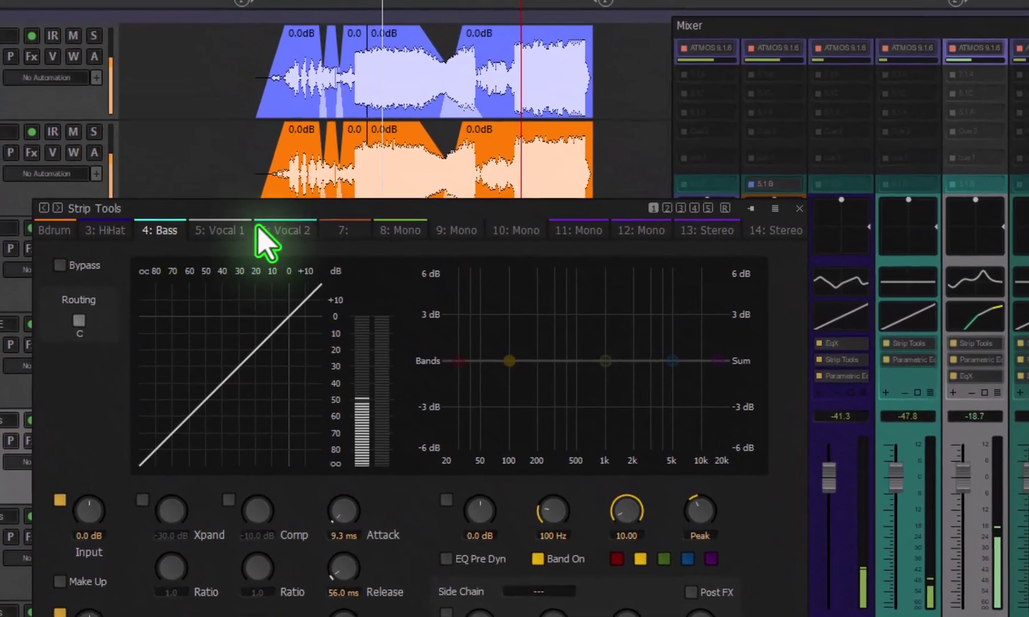
left_click(168, 172)
left_click(337, 230)
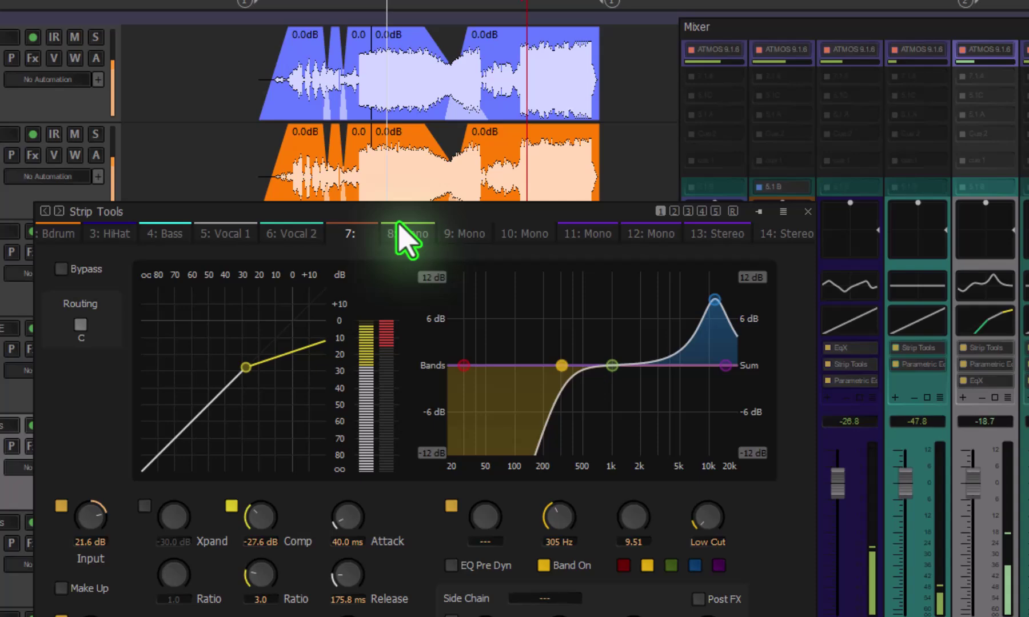
left_click(482, 238)
left_click(504, 239)
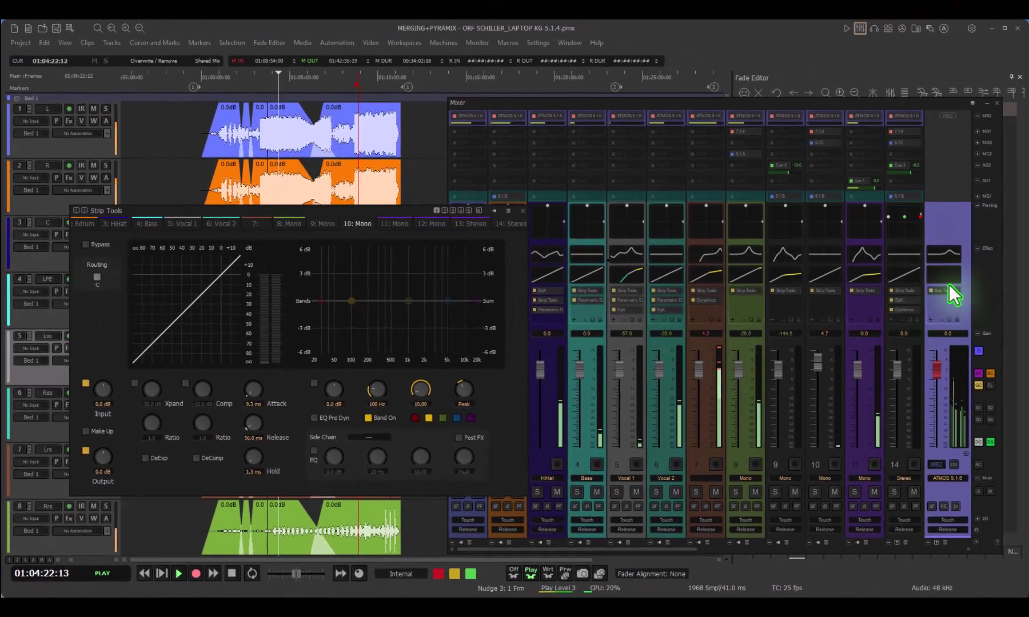
- Open the MB2 Bus Tools for the ATMOS 9.1.6 master bus, then close the plugin windows
left_click(949, 286)
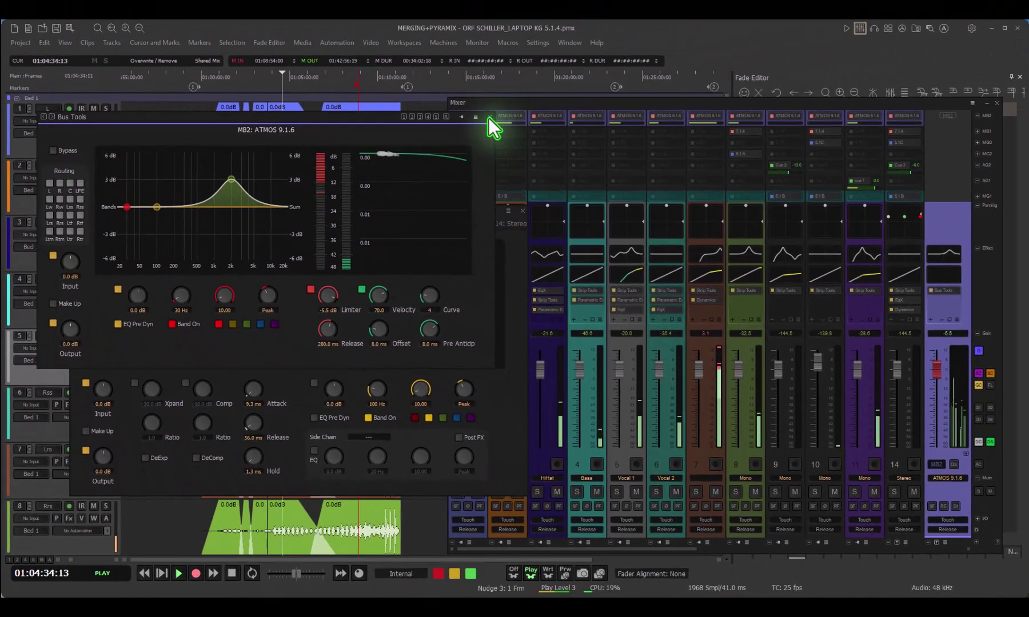
left_click(488, 117)
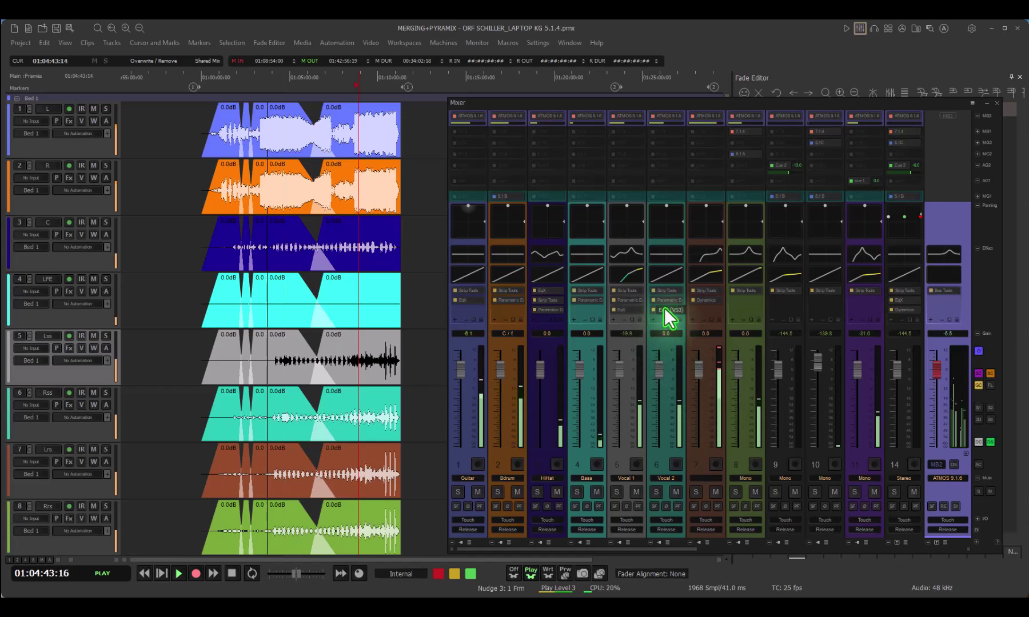
- Drag the EqX insert from Vocal 2 into the Bass strip's third insert slot
left_click_drag(665, 310, 587, 327)
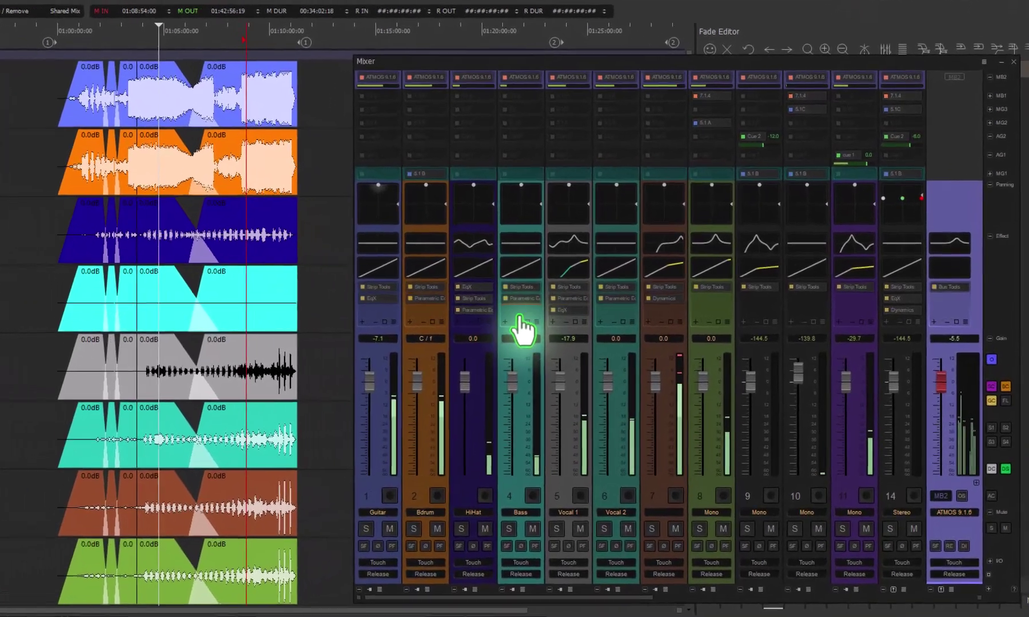
left_click_drag(522, 329, 520, 317)
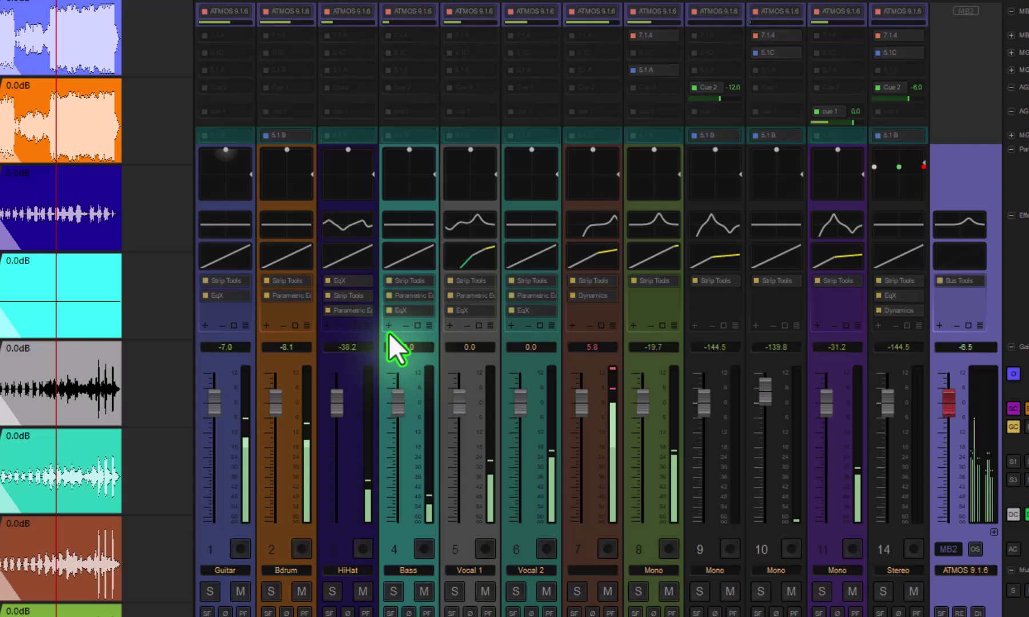
- Add EqX from the Merging VS3 equalizers to the Bass channel, then close its window
left_click(411, 393)
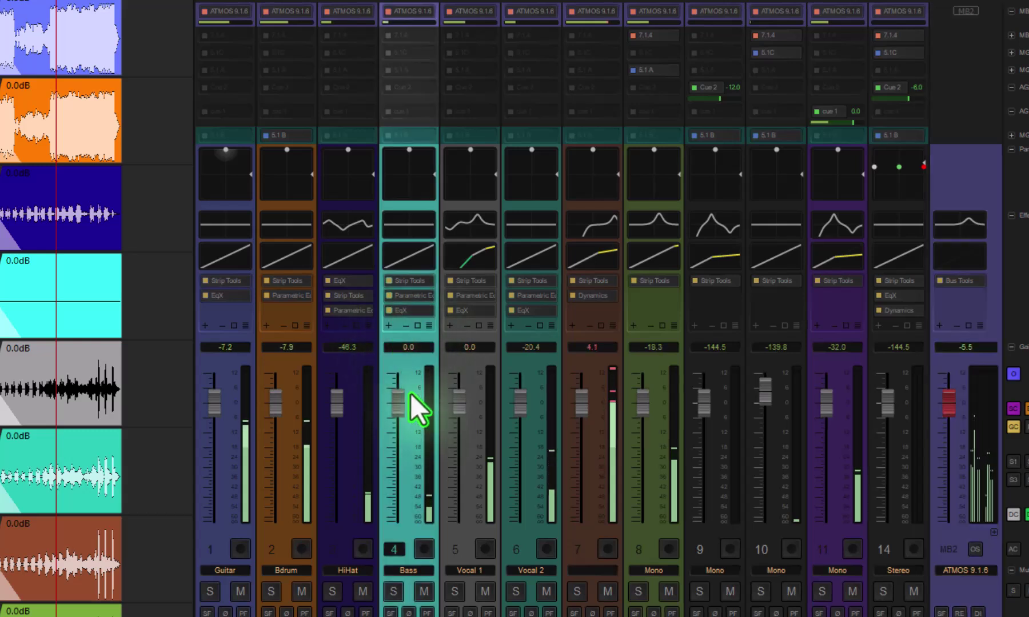
left_click(388, 325)
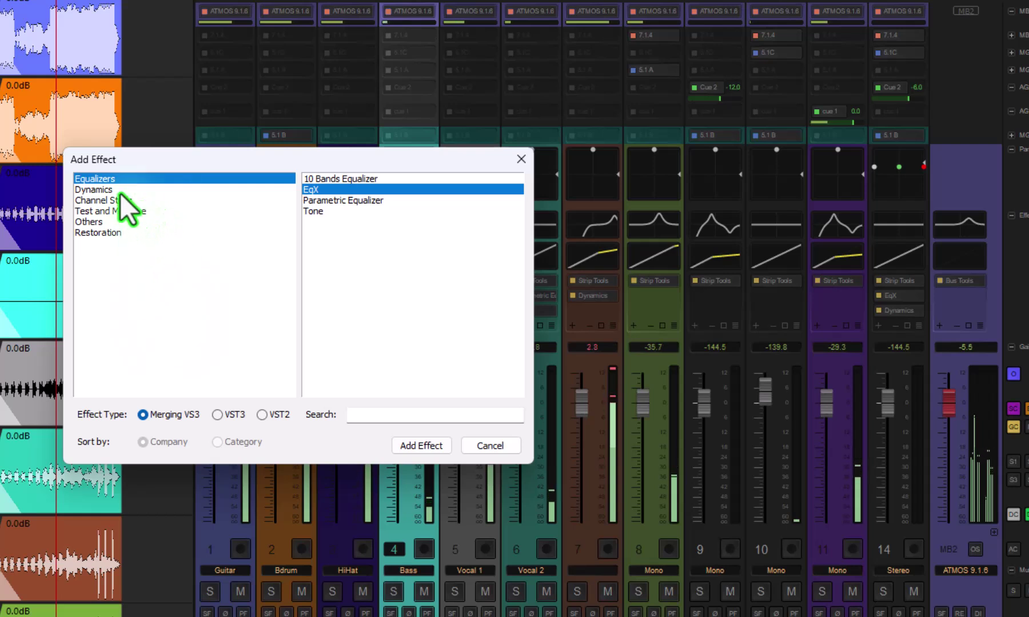
left_click(220, 419)
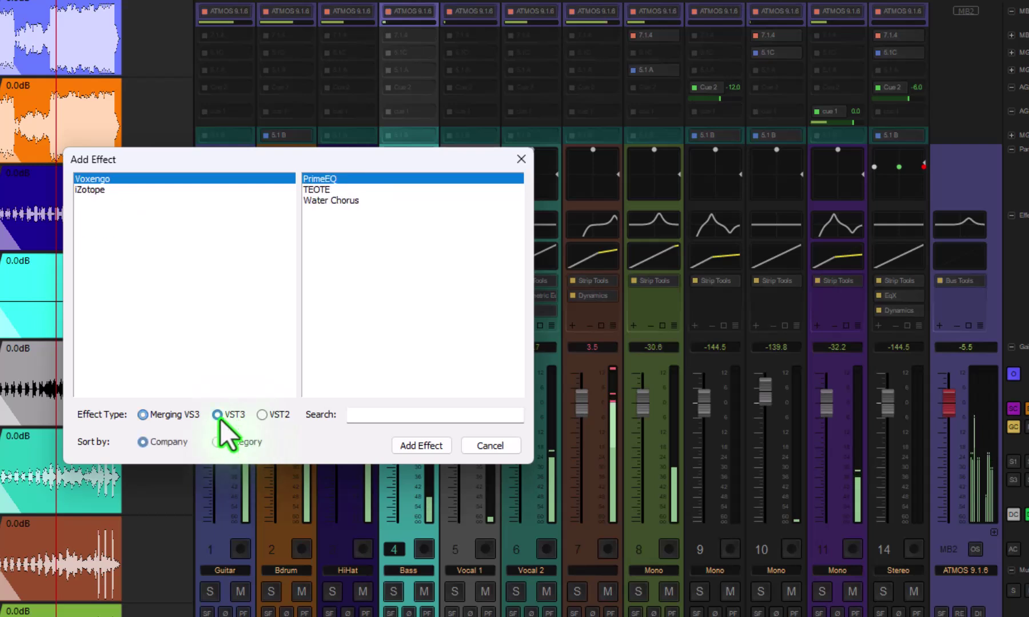
left_click(264, 416)
left_click(163, 417)
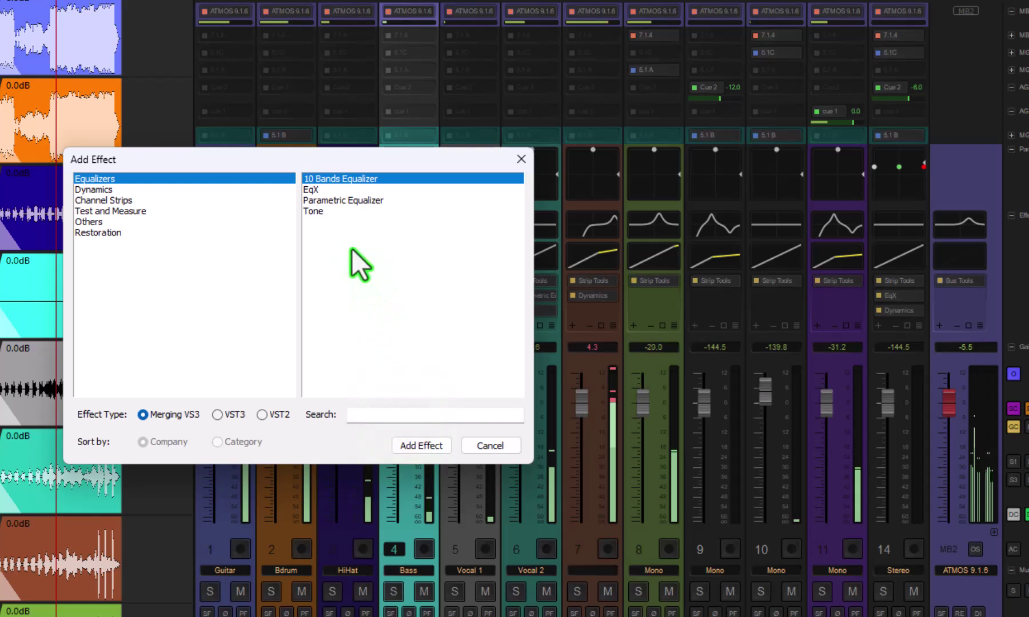
left_click(320, 189)
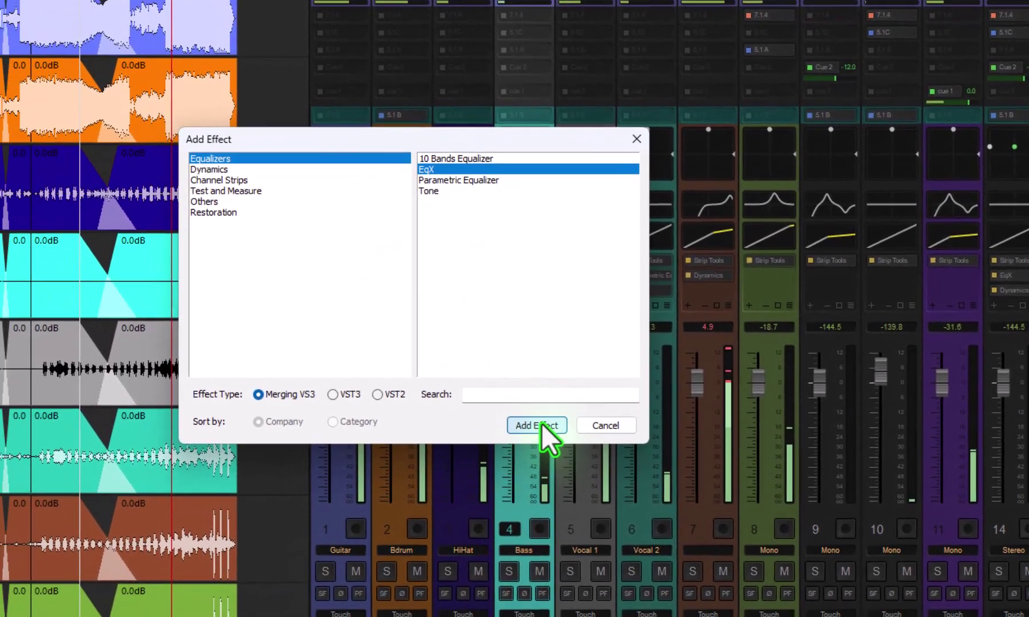
left_click(426, 446)
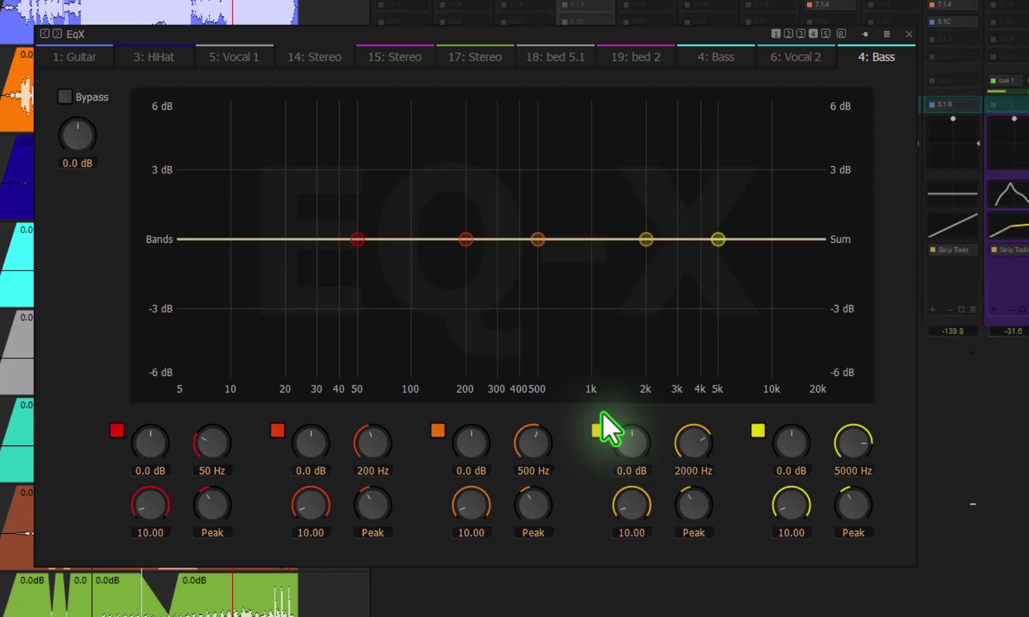
left_click(909, 34)
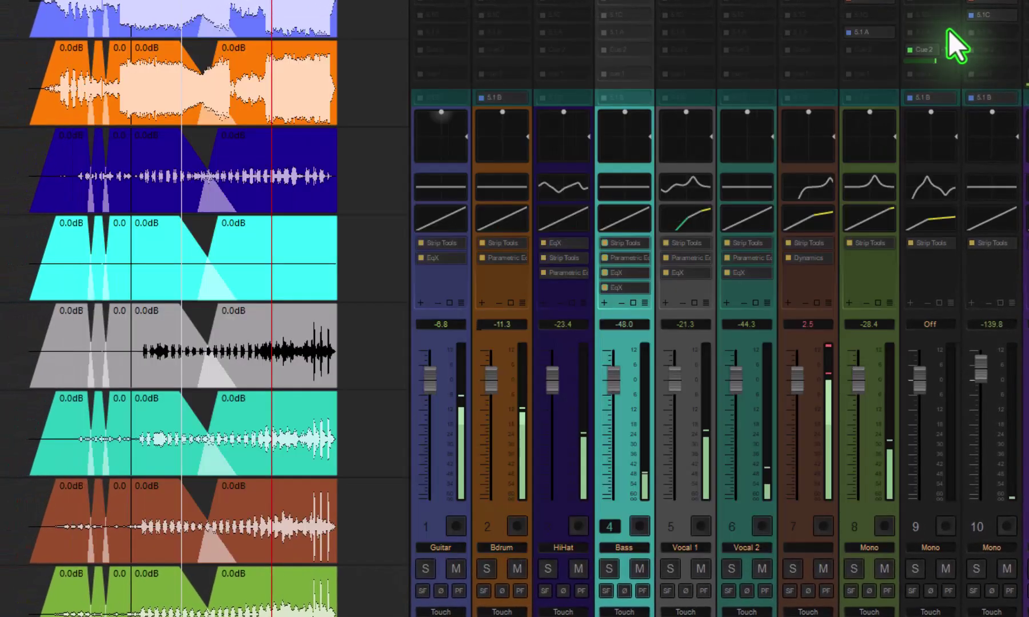
left_click(632, 302)
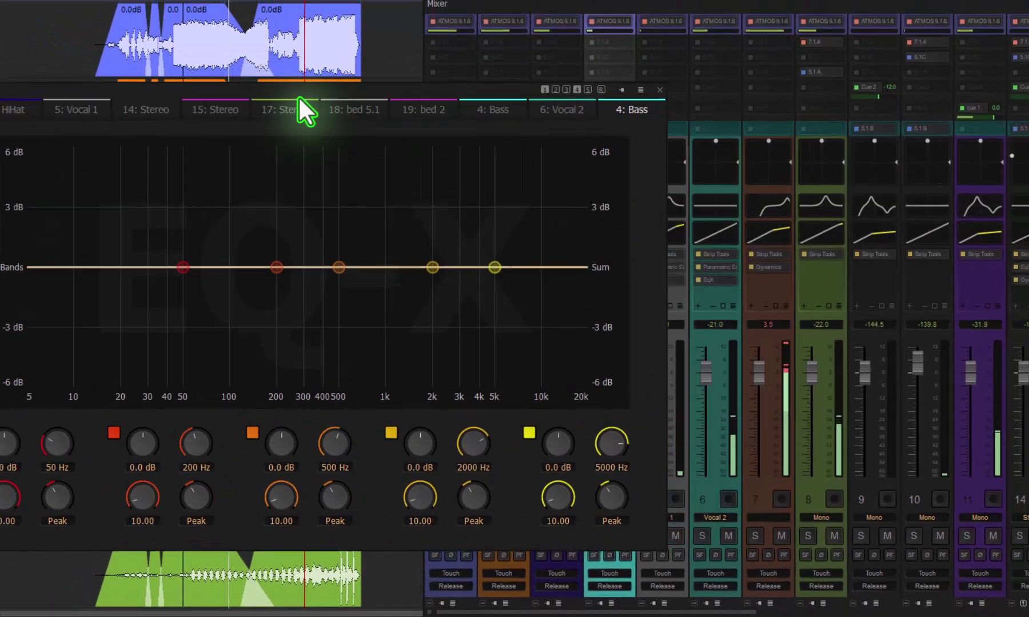
left_click(602, 90)
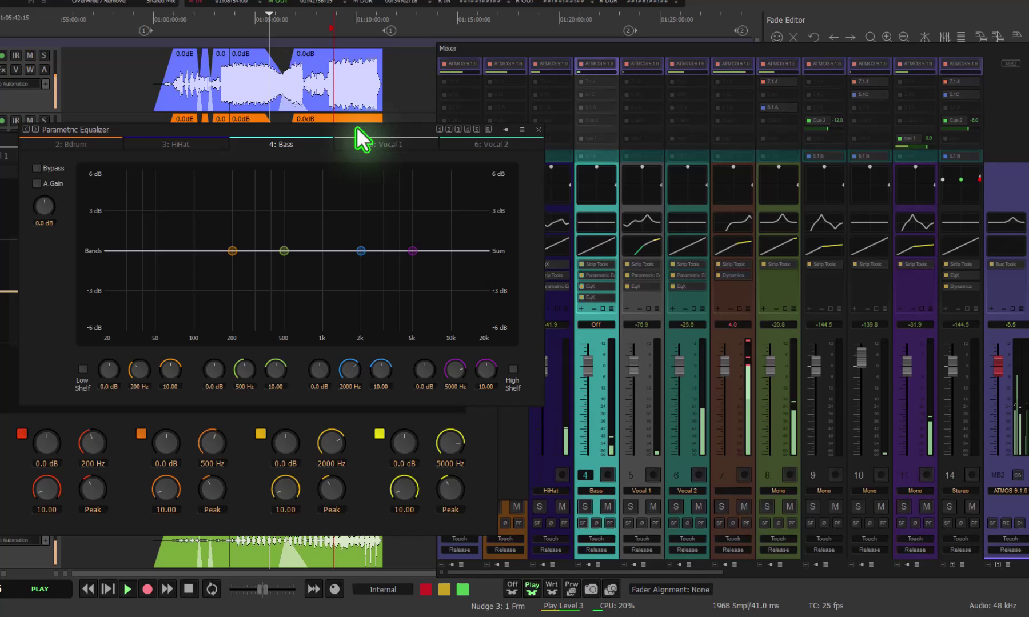
left_click_drag(355, 128, 292, 136)
left_click(593, 308)
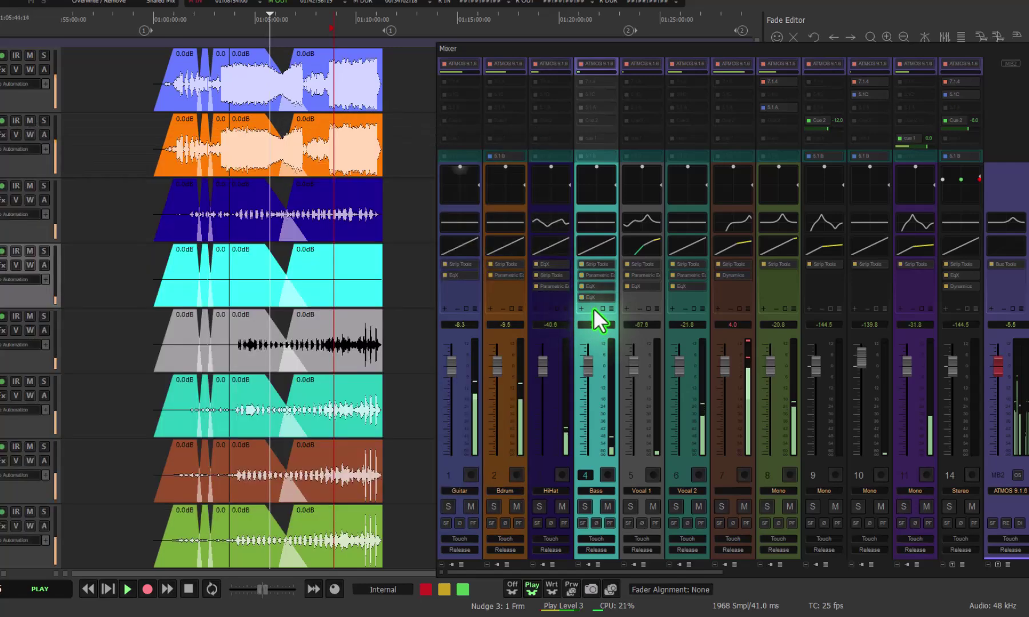
left_click(601, 307)
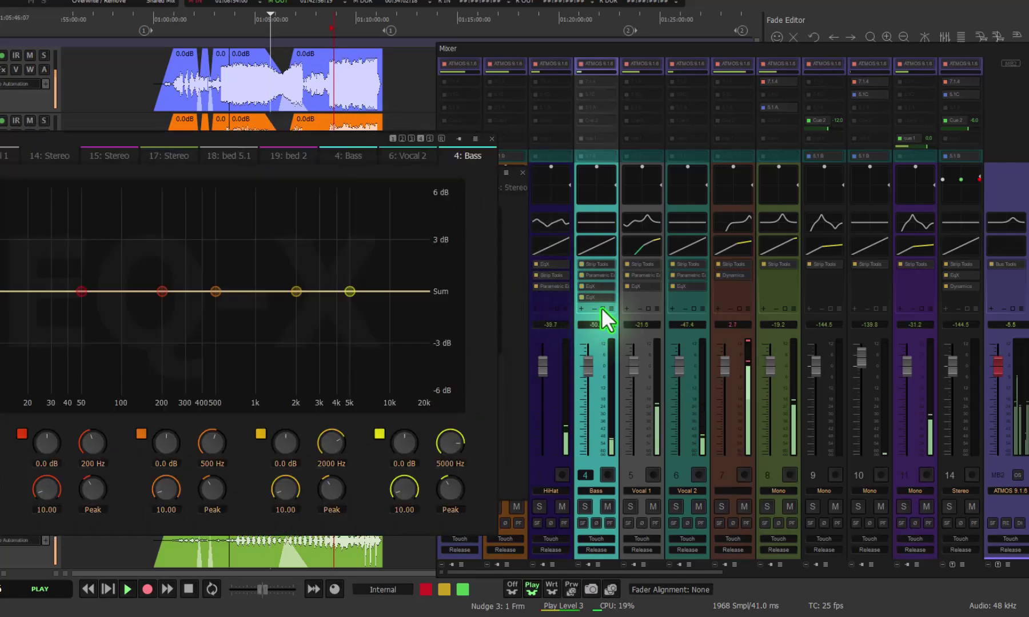
left_click(593, 308)
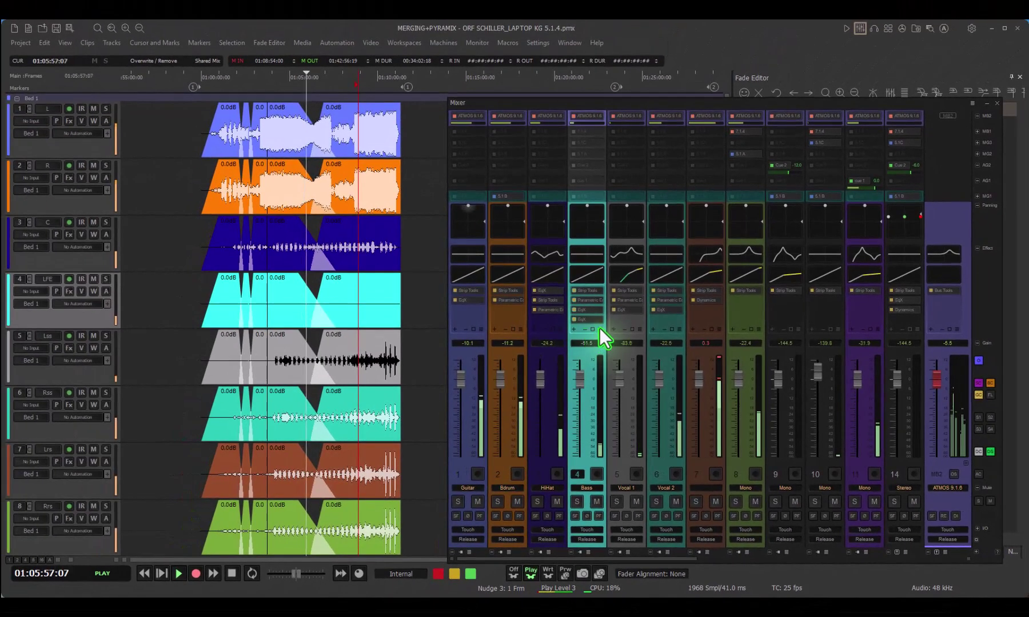
left_click(599, 329)
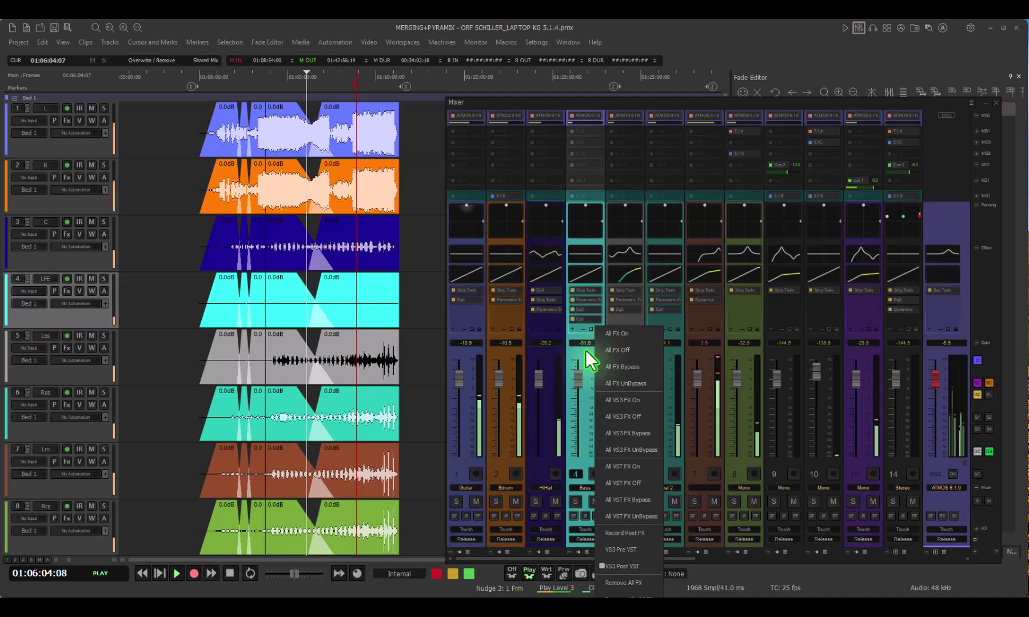
left_click(538, 352)
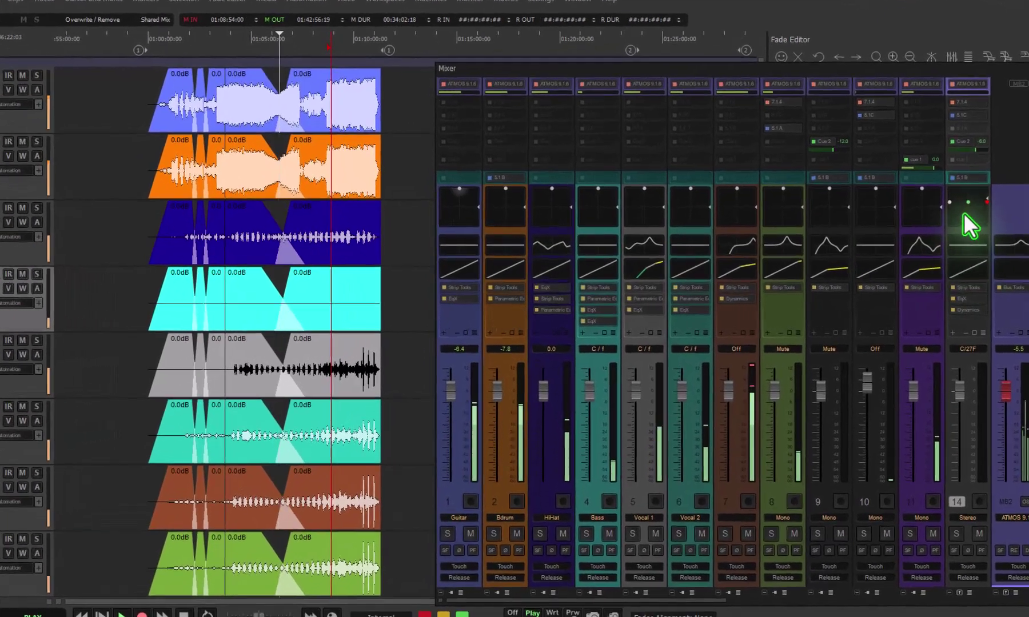
- Open the Stereo channel's panning control, moving its window down-left and enlarging it slightly
double_click(964, 214)
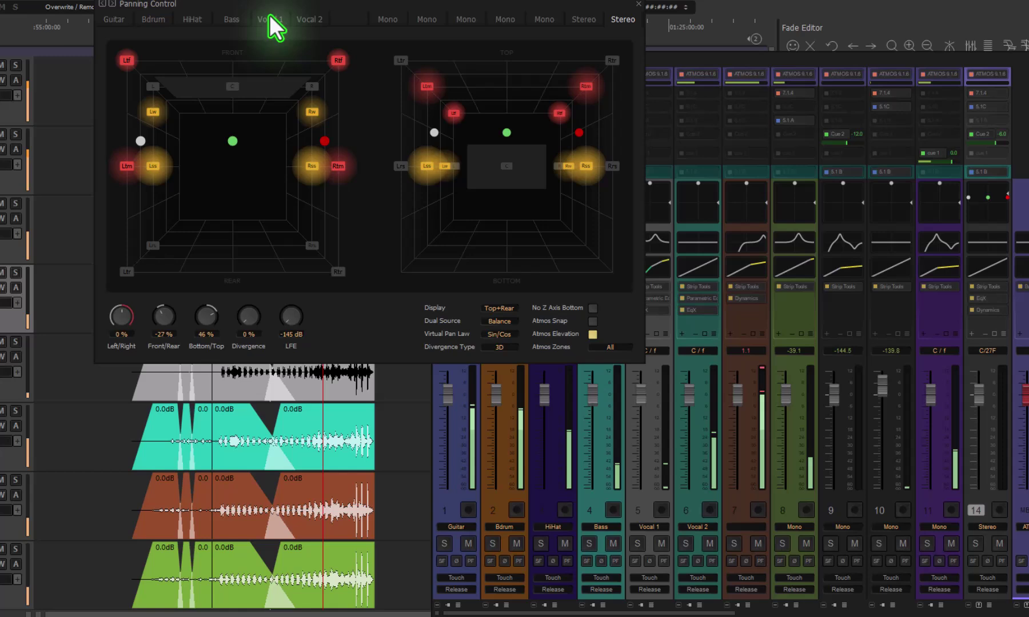
left_click_drag(269, 14, 239, 63)
left_click_drag(614, 411, 657, 409)
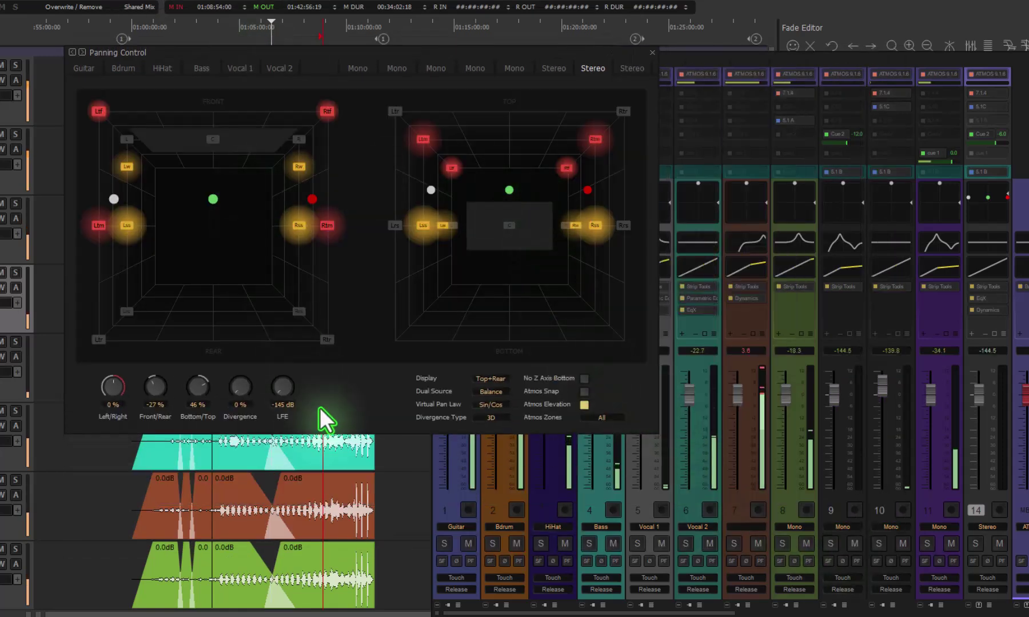
- Switch the panner to Top Only and move the source toward the front-left
left_click(498, 378)
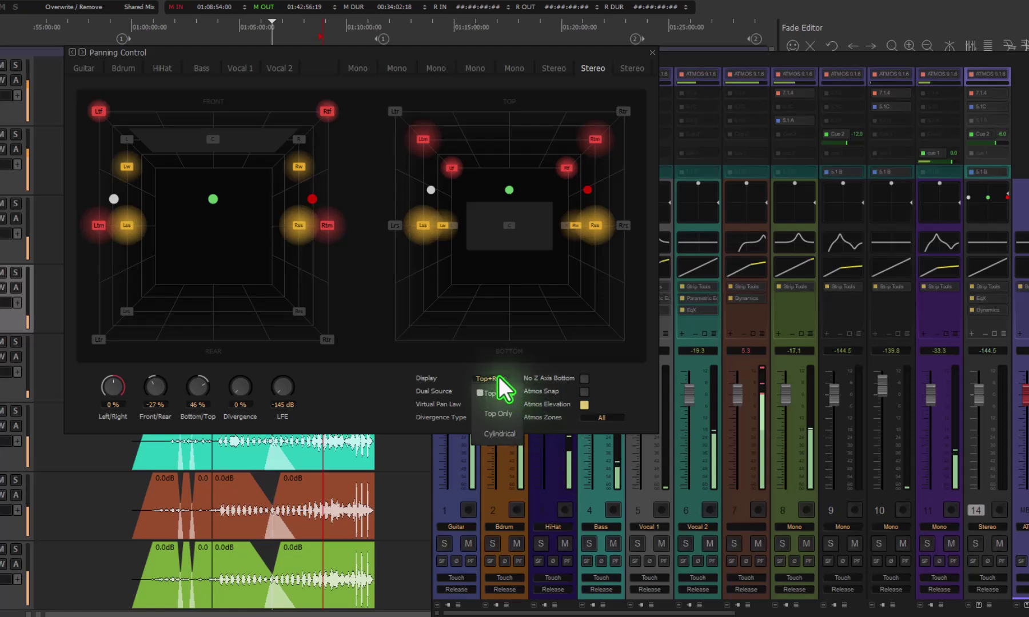
left_click(507, 416)
mouse_move(288, 214)
left_mouse_down()
mouse_move(297, 332)
mouse_move(270, 257)
mouse_move(275, 185)
mouse_move(269, 316)
mouse_move(283, 378)
mouse_move(313, 136)
mouse_move(305, 321)
mouse_move(286, 201)
mouse_move(298, 212)
left_mouse_up()
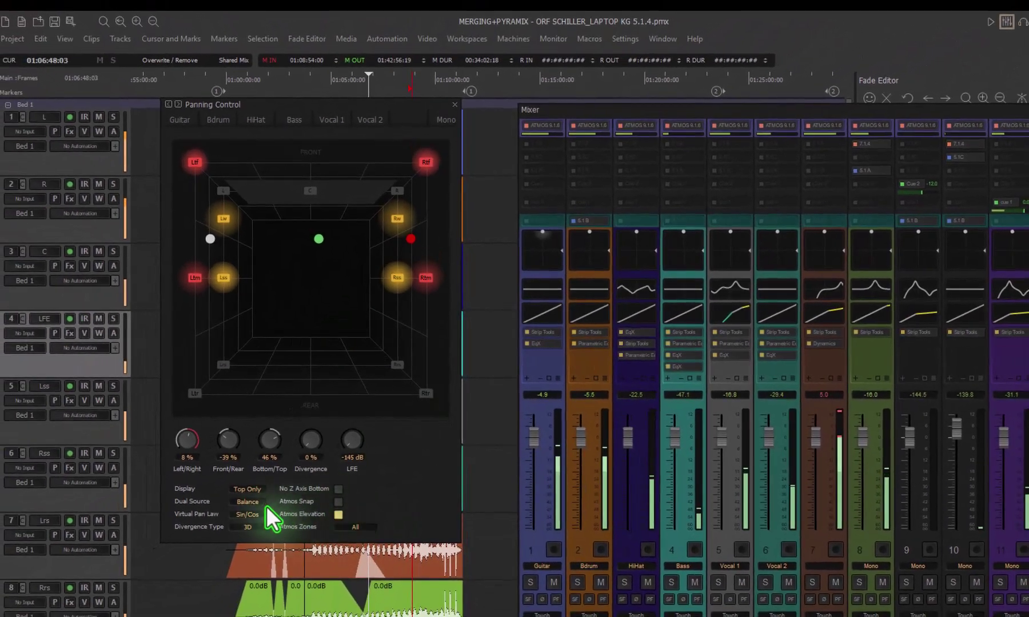
- Return the panner to Top+Rear view and lower the source's height
left_click(249, 490)
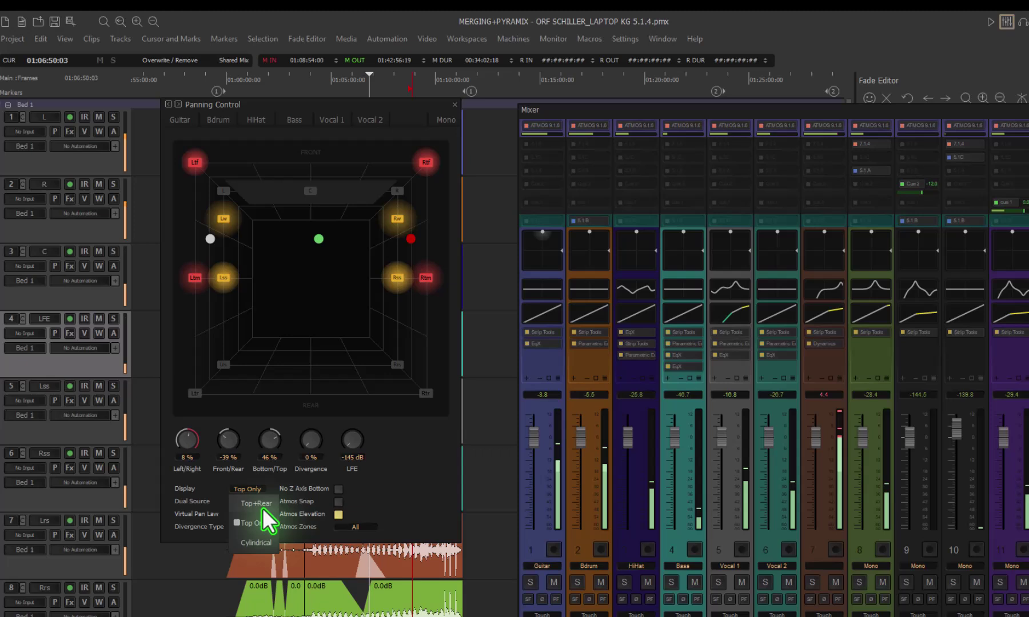
left_click(262, 508)
mouse_move(598, 240)
left_mouse_down()
mouse_move(590, 395)
mouse_move(596, 174)
mouse_move(584, 363)
mouse_move(578, 314)
mouse_move(586, 163)
mouse_move(578, 253)
mouse_move(583, 243)
left_mouse_up()
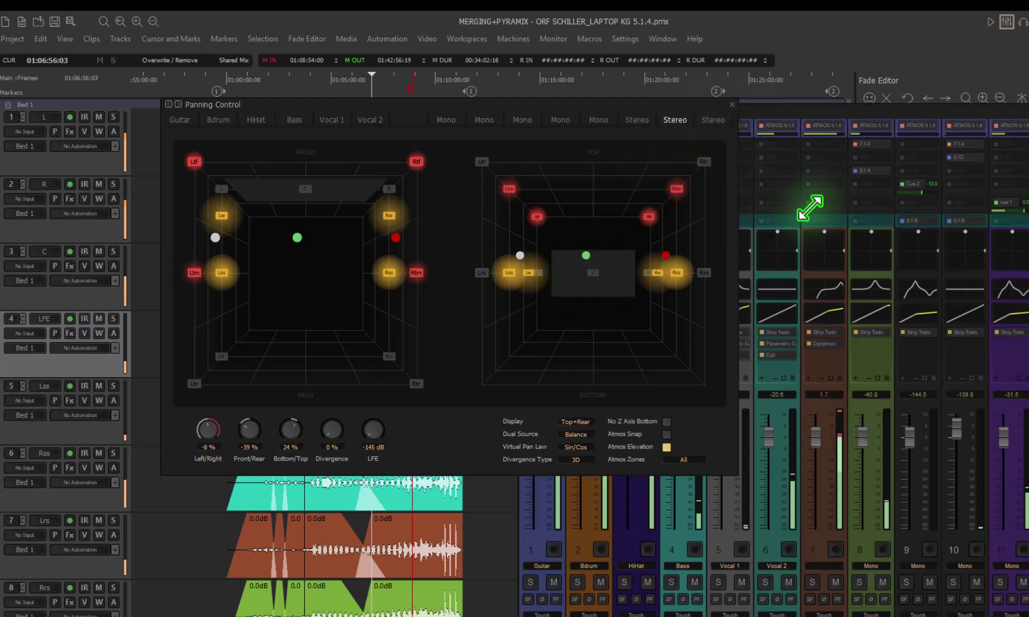
- View panning for the Stereo, Mono and second Stereo channels in turn
left_click(630, 122)
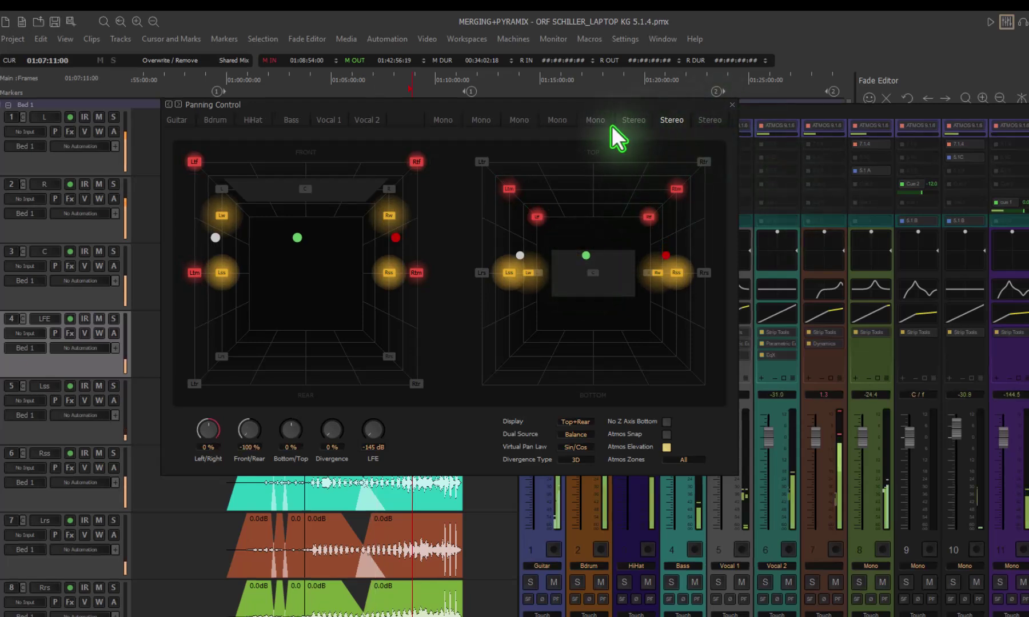
left_click(559, 123)
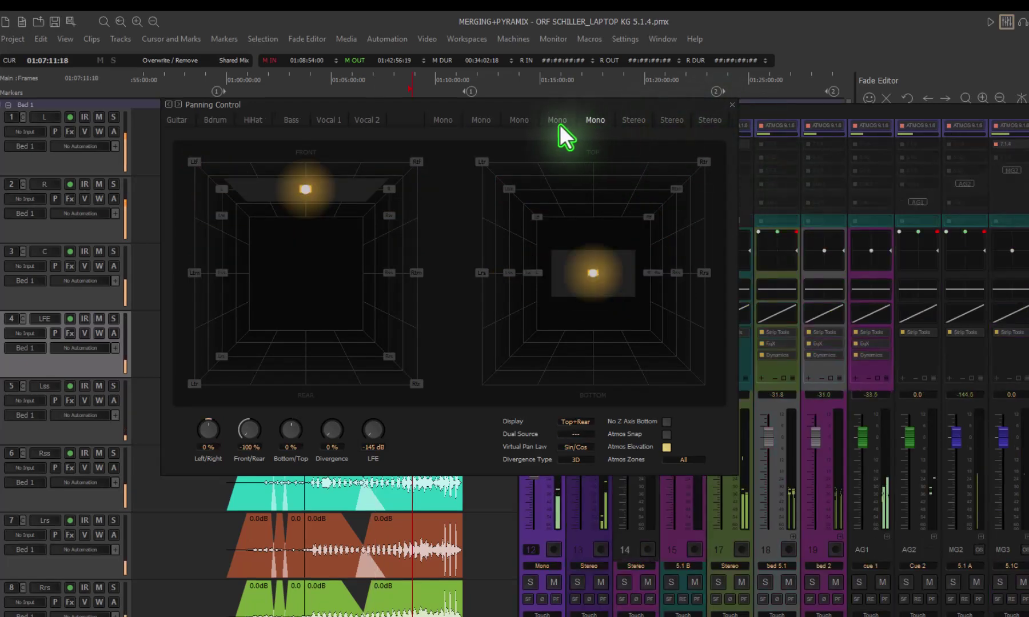
left_click(664, 120)
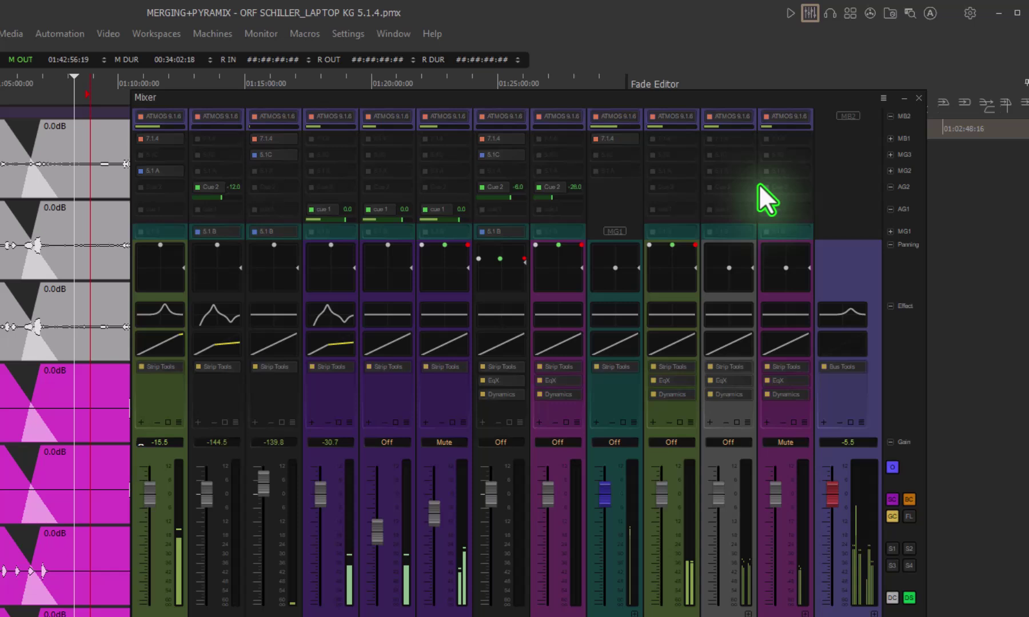
- Use Change Color on the AG2 Cue 2 group to apply the orange basic swatch
right_click(908, 189)
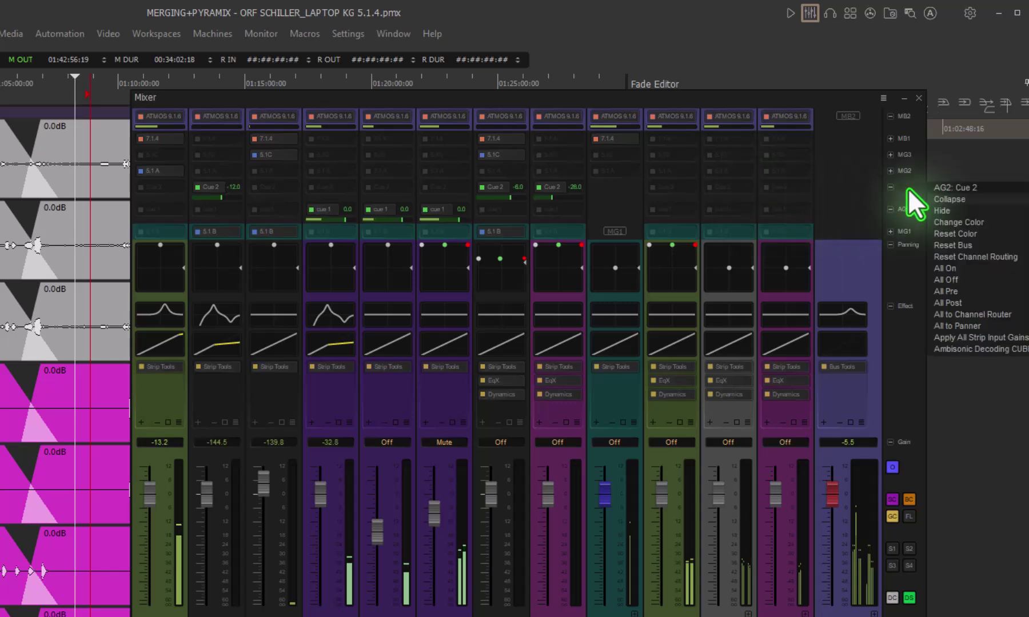
left_click(944, 223)
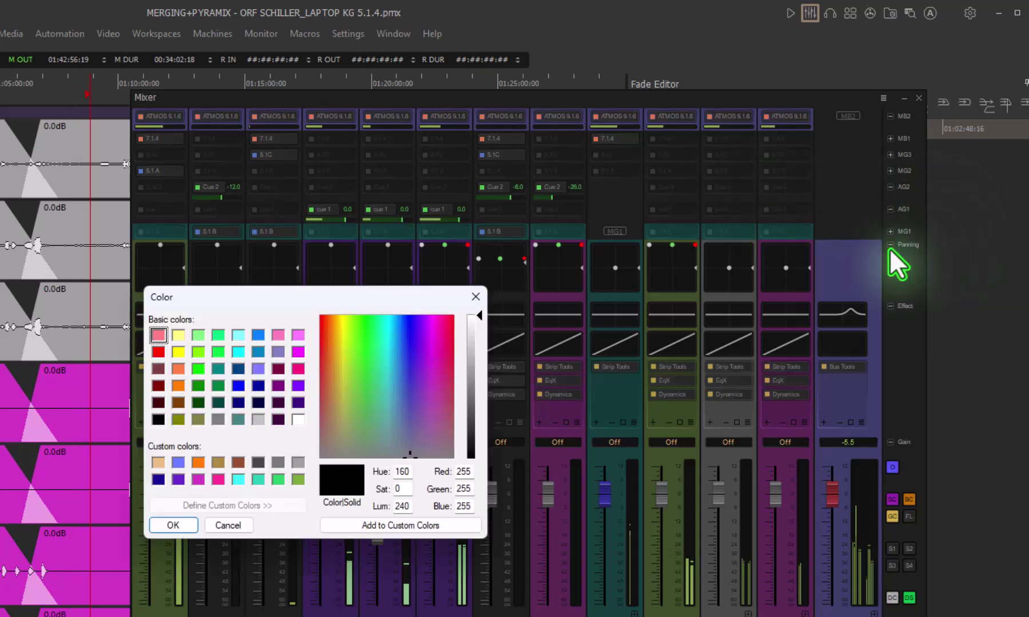
left_click(179, 386)
left_click(174, 525)
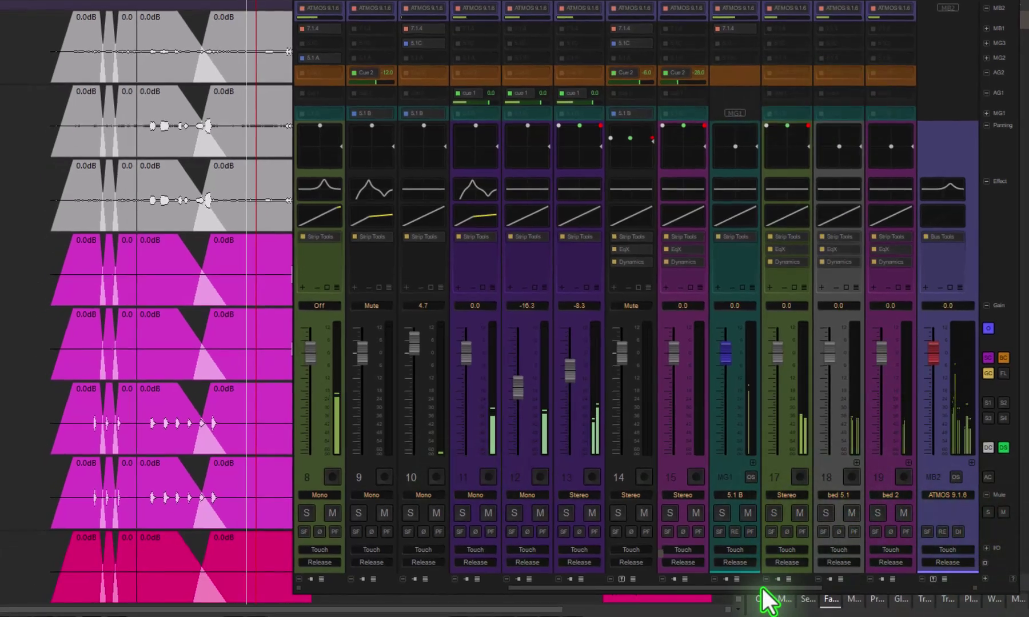
- Enable strip 17's Cue 2 send and settle its level at 7.0
left_click_drag(762, 589, 969, 589)
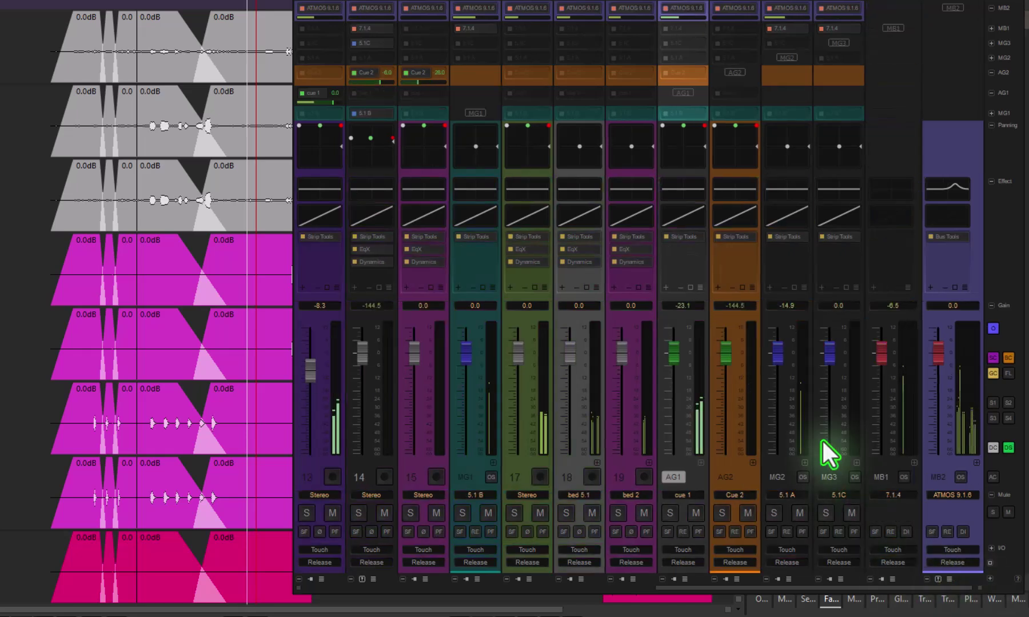
left_click(724, 412)
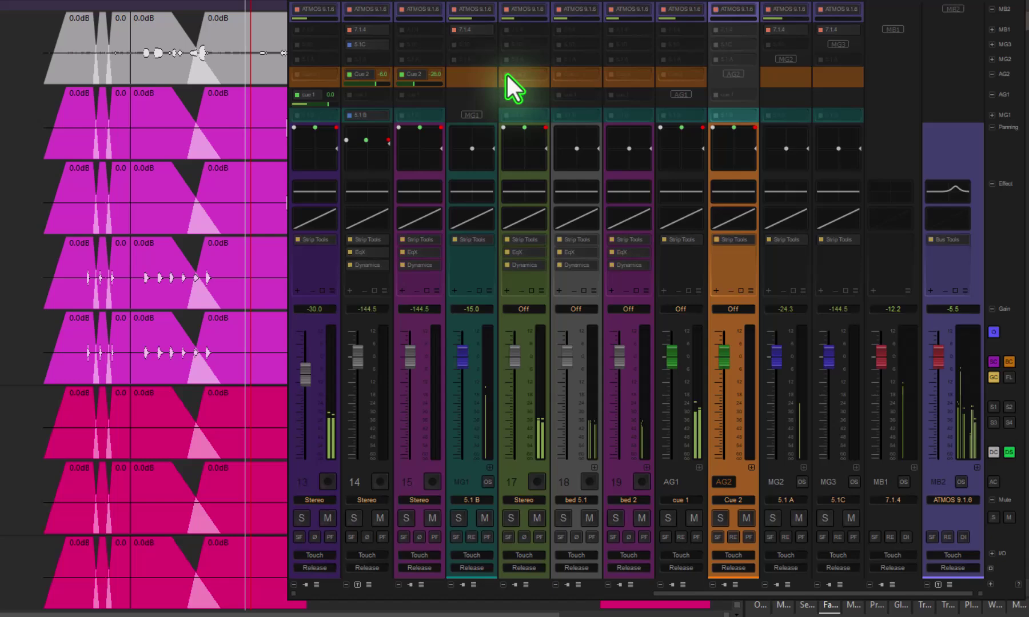
left_click(515, 79)
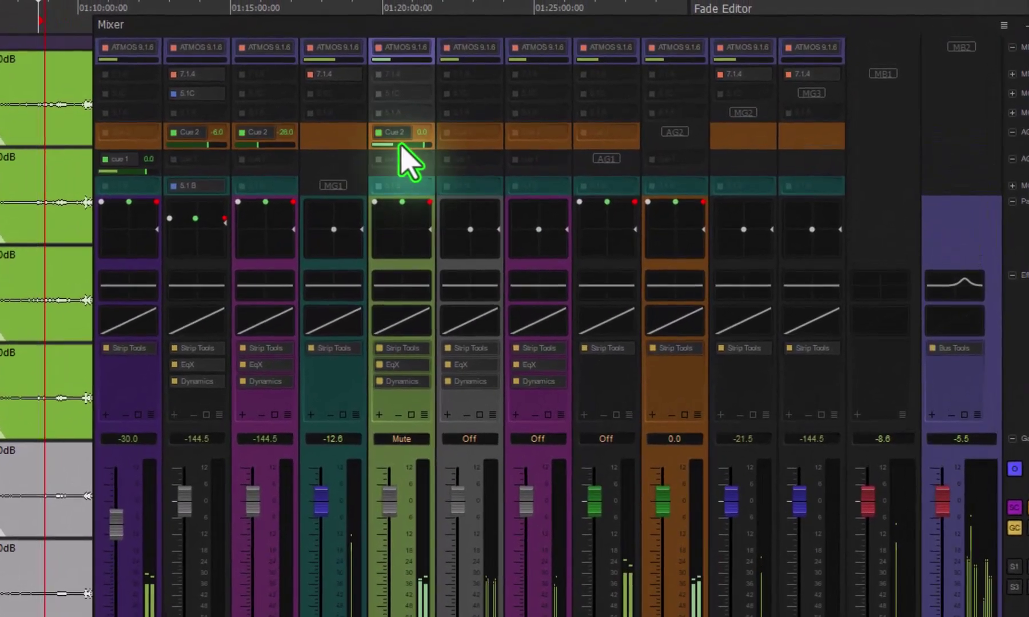
left_click_drag(400, 145, 421, 155)
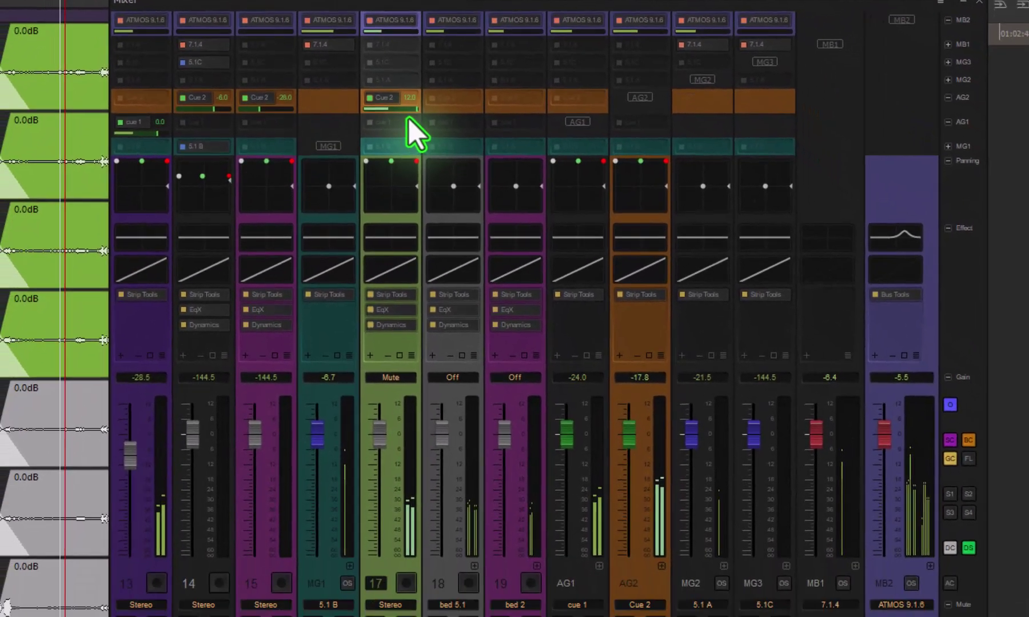
left_click_drag(408, 118, 387, 121)
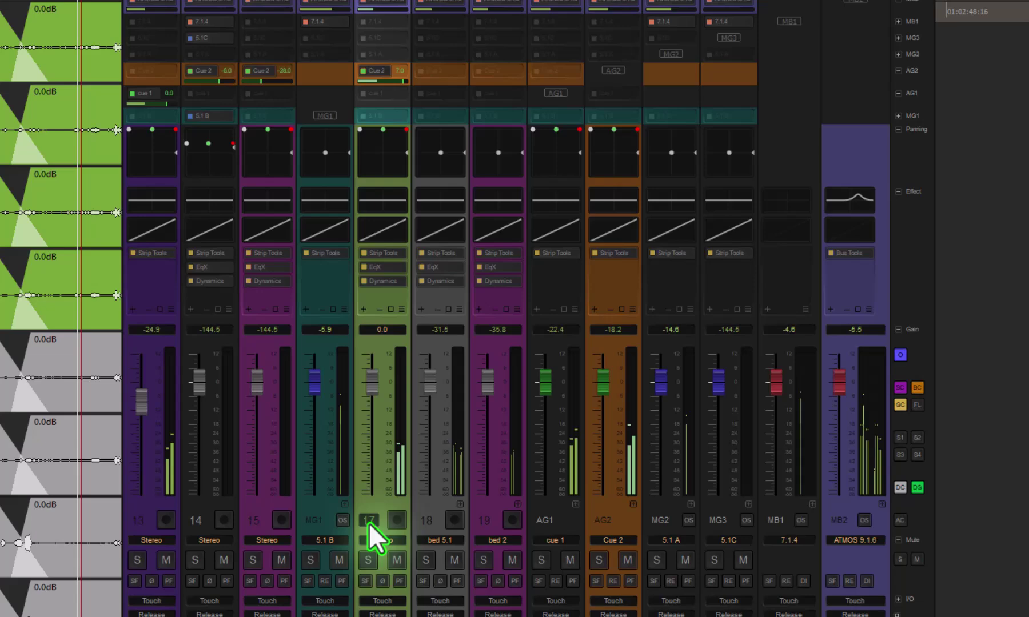
- Add strips 18 and 19, enable their Cue 2 sends, and lower all three together
left_click(424, 519, "ctrl")
left_click(485, 518, "ctrl")
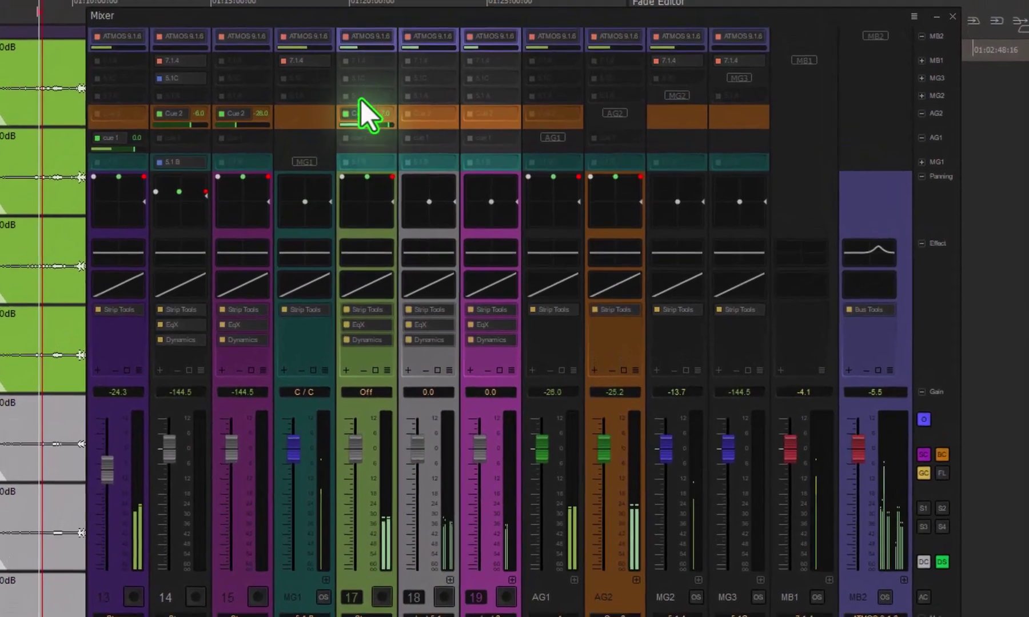
left_click(438, 83)
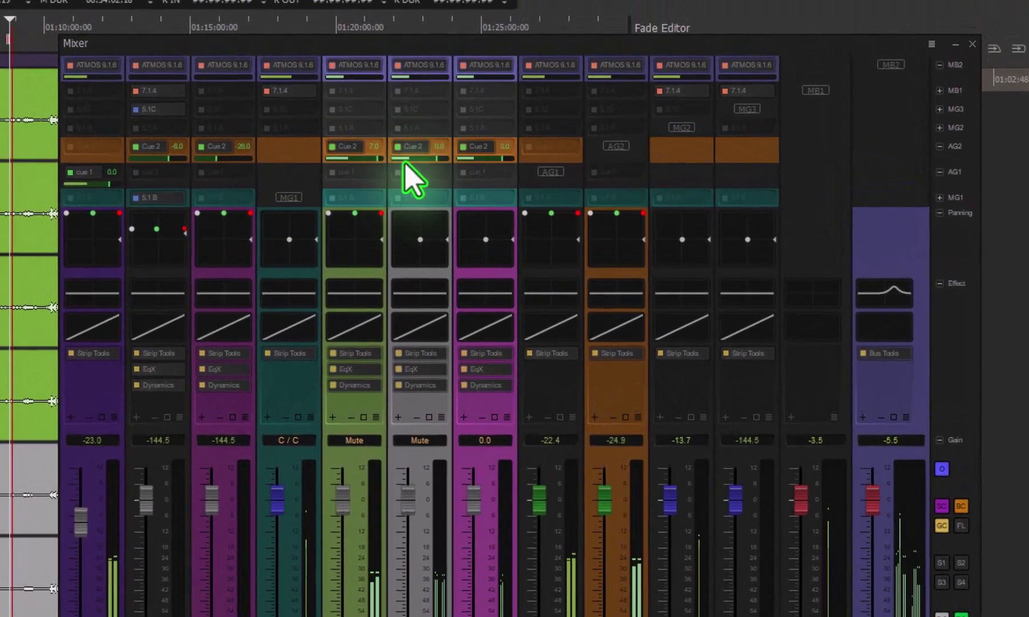
mouse_move(403, 163)
left_mouse_down()
mouse_move(429, 161)
mouse_move(386, 151)
mouse_move(403, 164)
mouse_move(390, 157)
mouse_move(413, 157)
mouse_move(405, 164)
mouse_move(427, 161)
mouse_move(412, 166)
left_mouse_up()
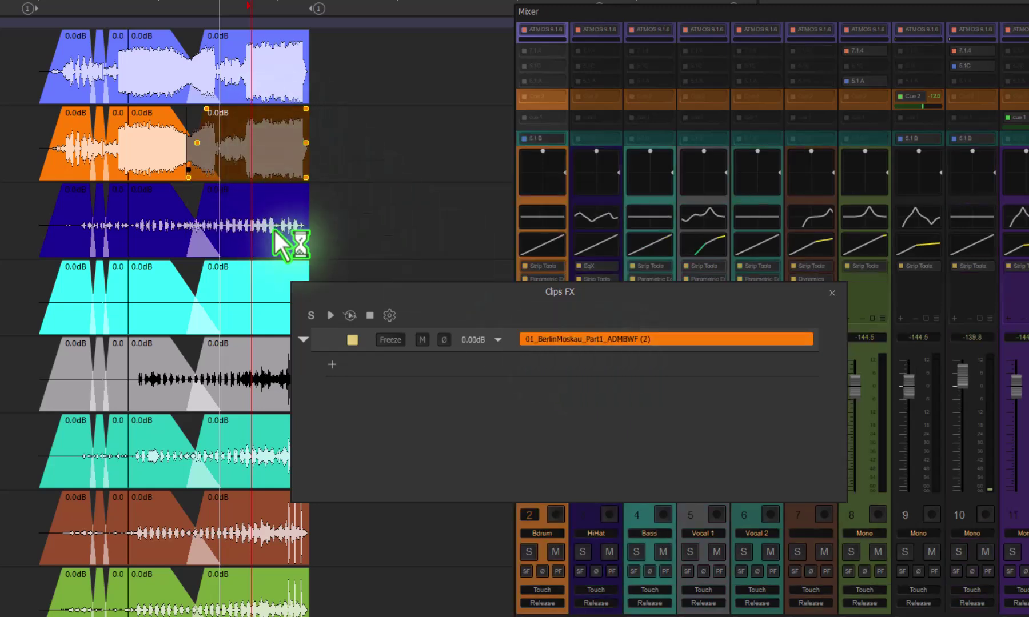
- Add the EqX equaliser to the dark blue clip's effects and open its settings
left_click(332, 371)
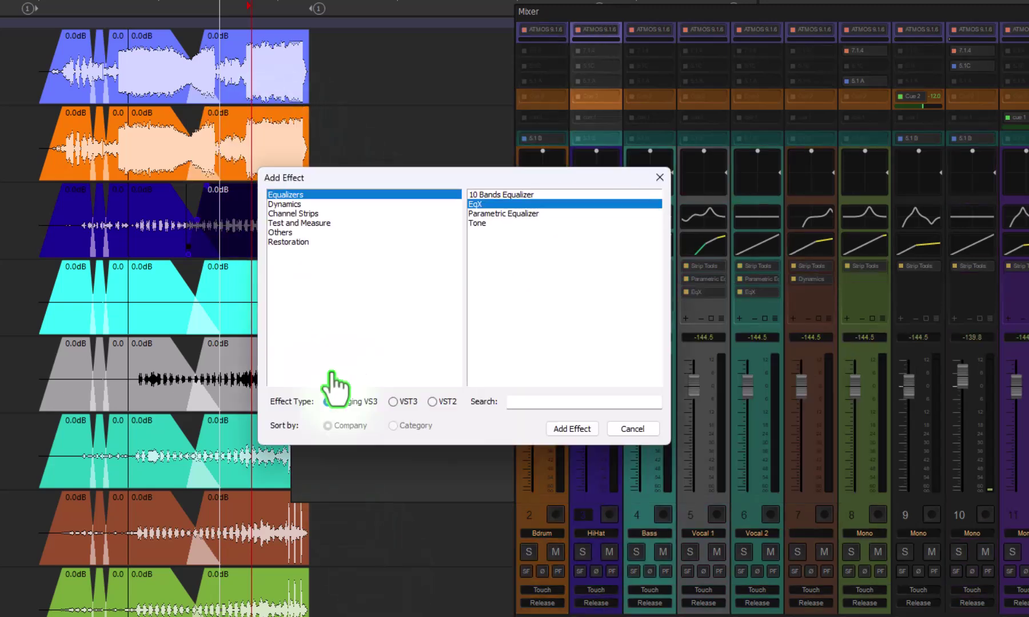
left_click(566, 428)
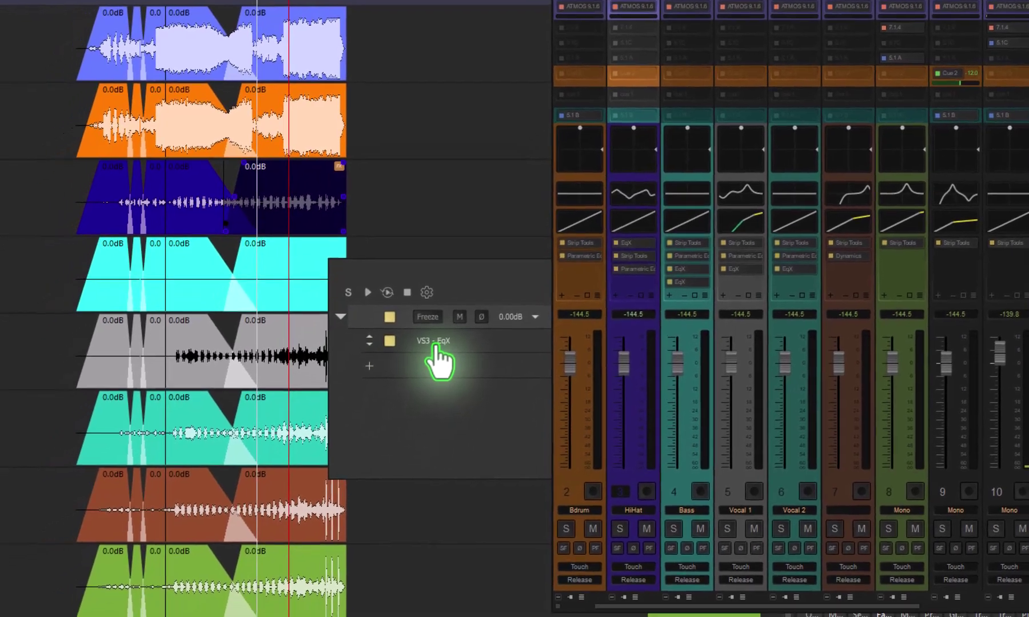
double_click(398, 366)
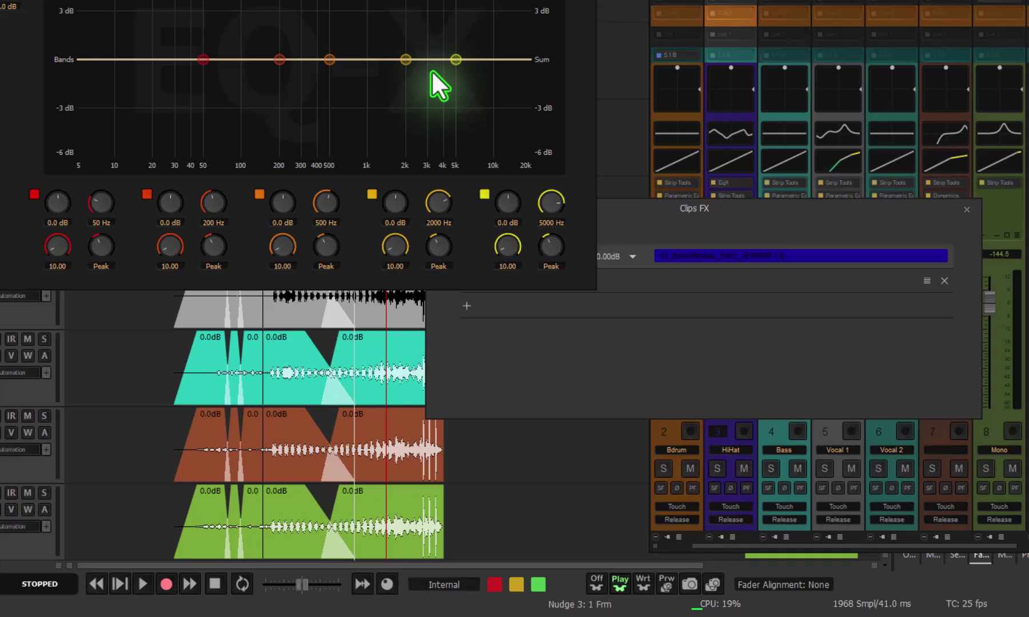
left_click_drag(374, 0, 430, 224)
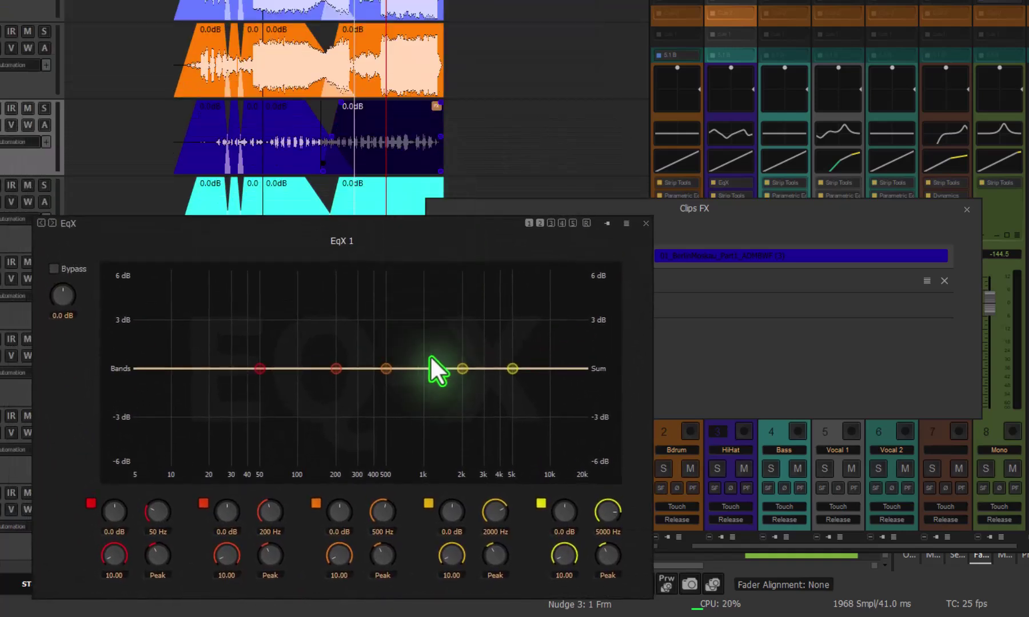
- Boost EqX by 5.5 dB at 3169 Hz and 4.4 dB at 171 Hz
left_click_drag(462, 362, 485, 280)
left_click_drag(385, 370, 327, 297)
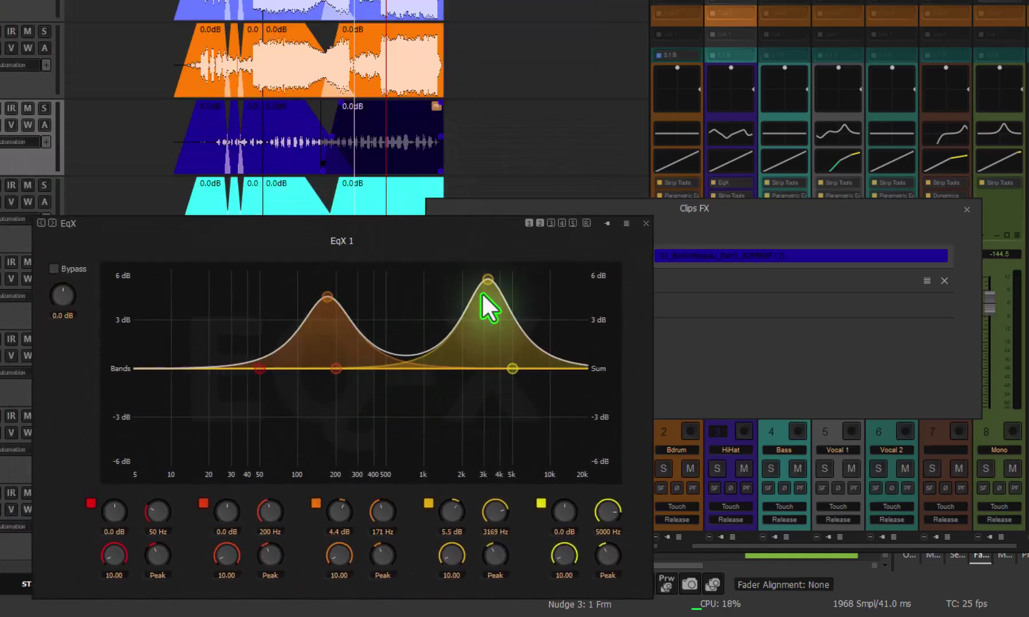
left_click(755, 216)
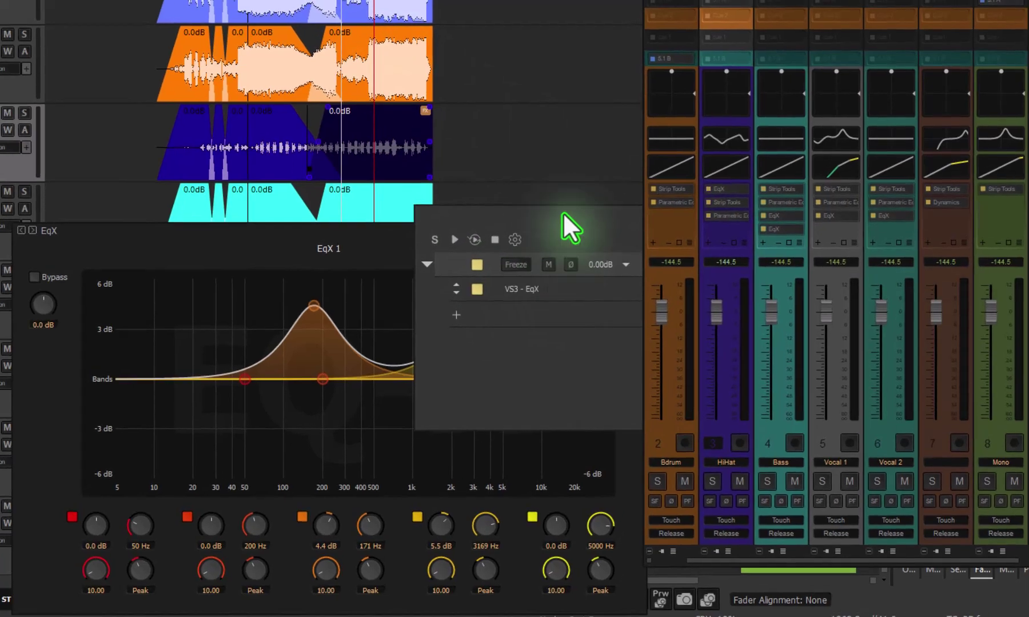
left_click(572, 205)
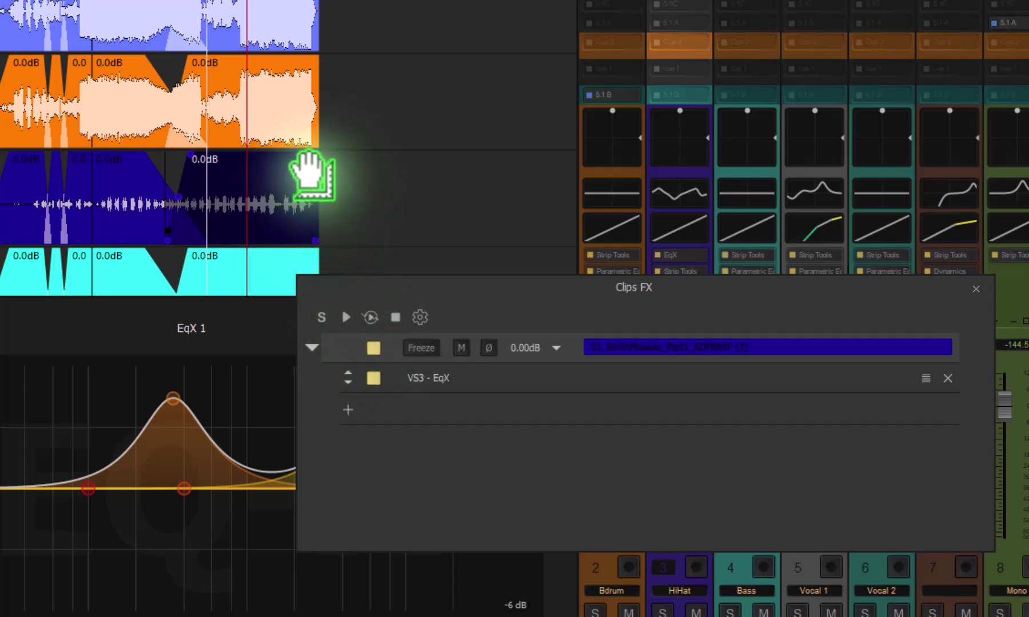
scroll(311, 174, "up", 5)
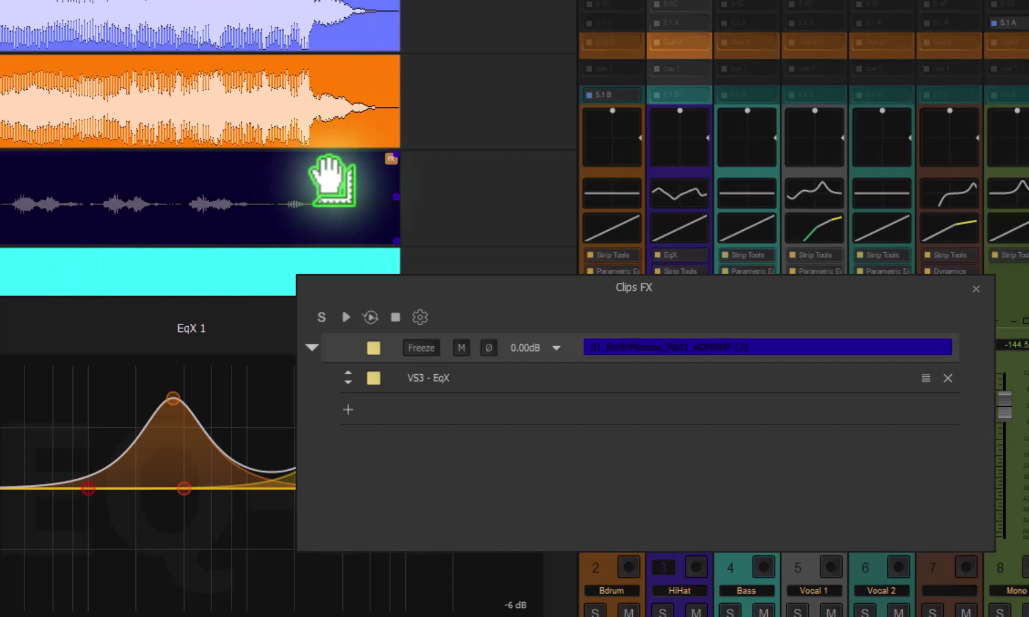
scroll(391, 171, "down", 5)
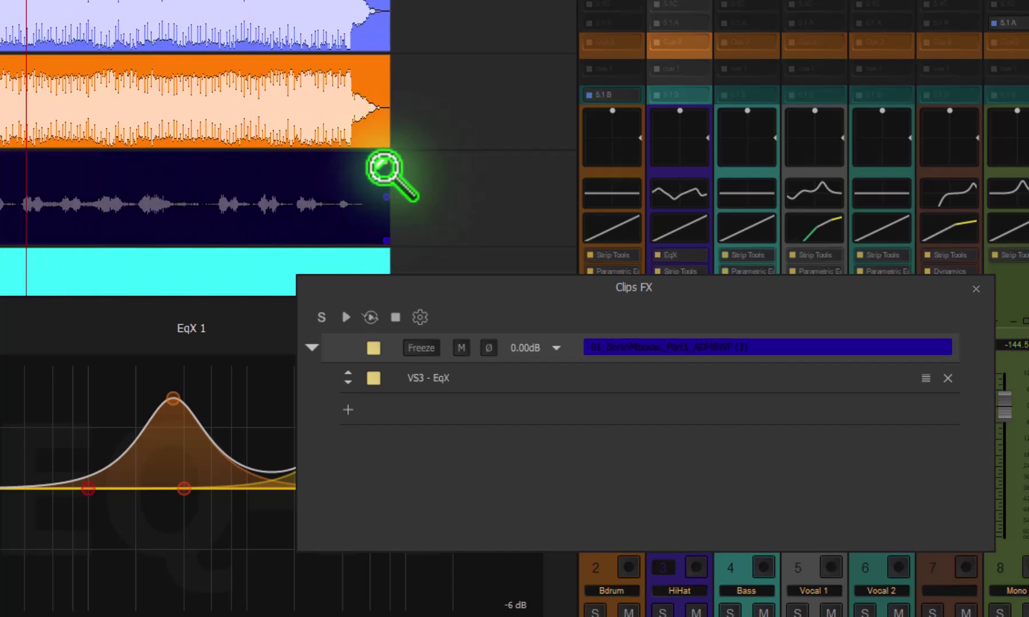
left_click(433, 186)
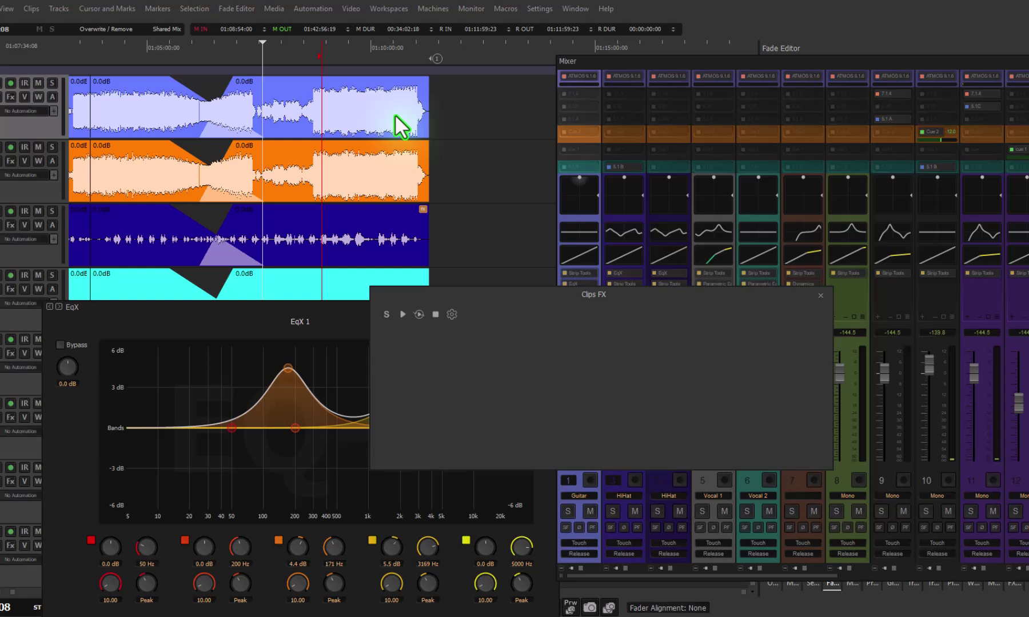
- Select the top lavender clip and add a Parametric Equalizer to its effects
left_click(394, 115)
double_click(403, 357)
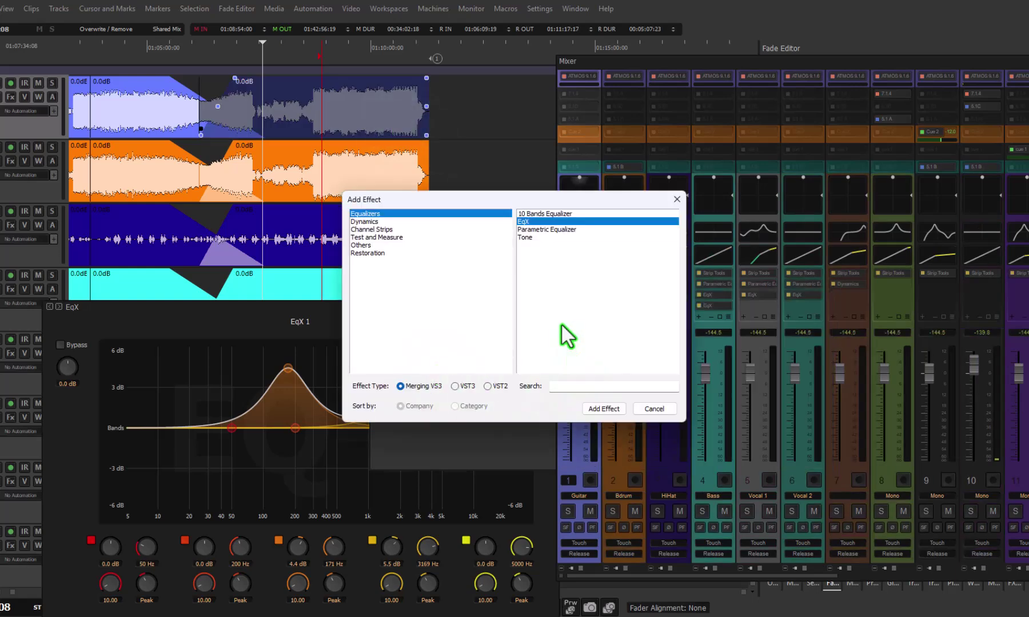
left_click(534, 231)
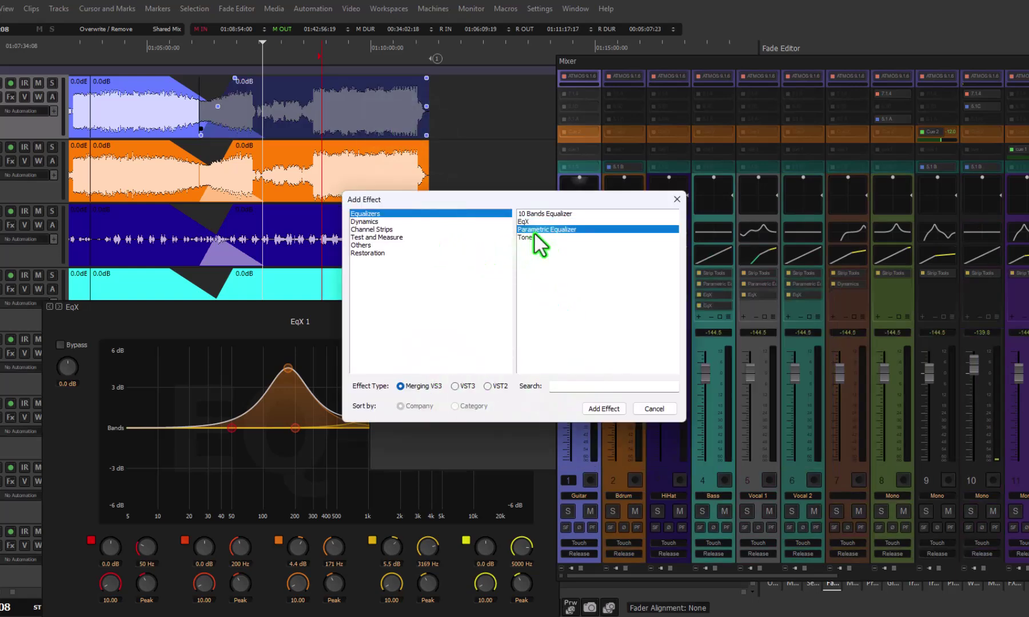
left_click(603, 411)
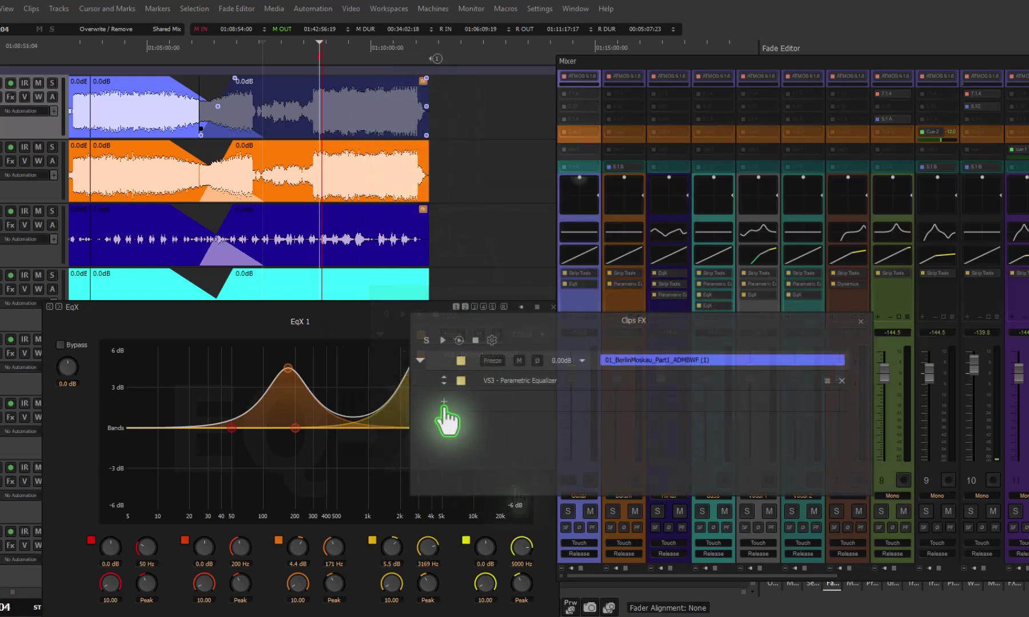
- Add Dynamics > Angudion II and move it ahead of the Parametric Equalizer
left_click(445, 404)
left_click(533, 215)
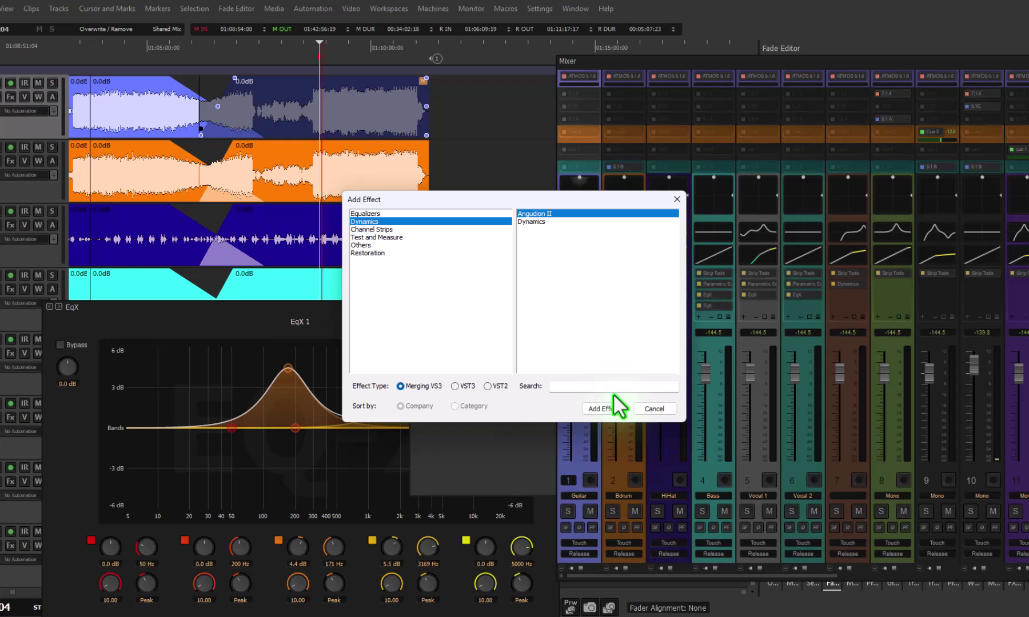
left_click(603, 410)
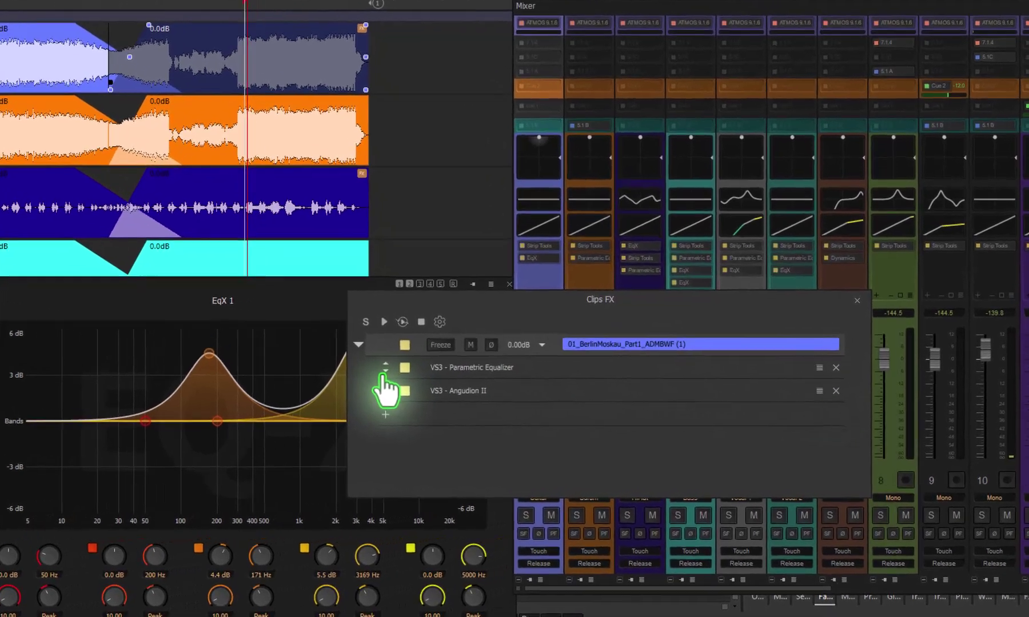
left_click(385, 371)
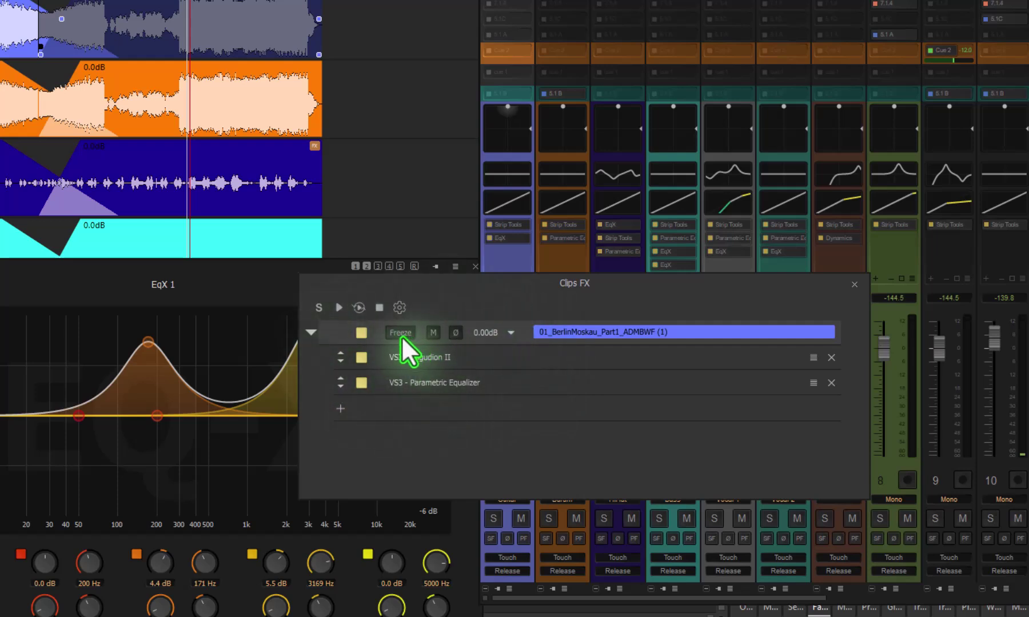
- Display the clip's plugin routing graph and make the Clips FX window taller to show it
left_click(400, 309)
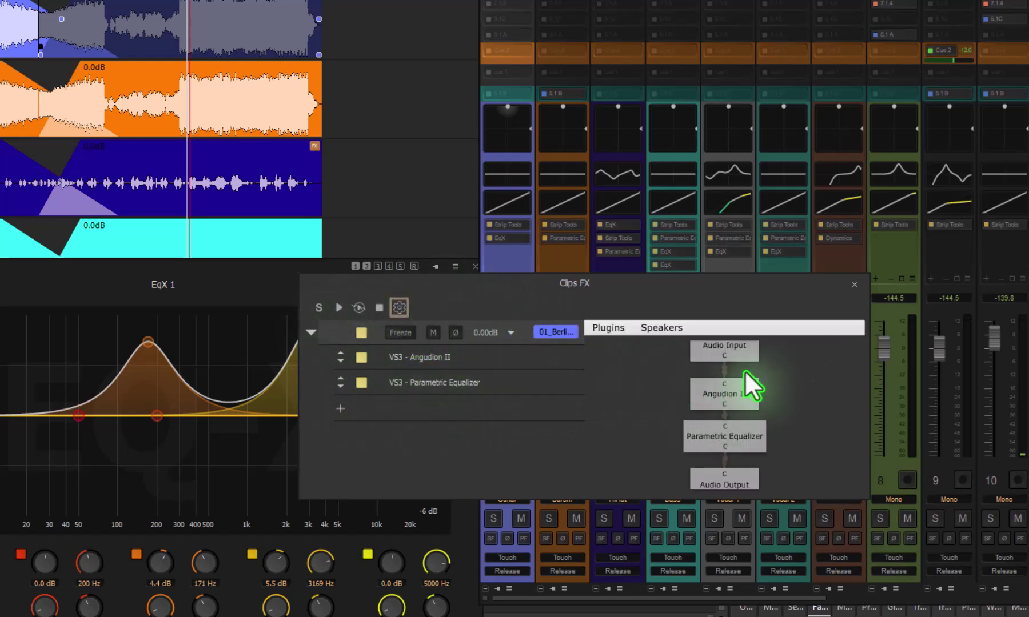
left_click_drag(755, 498, 772, 608)
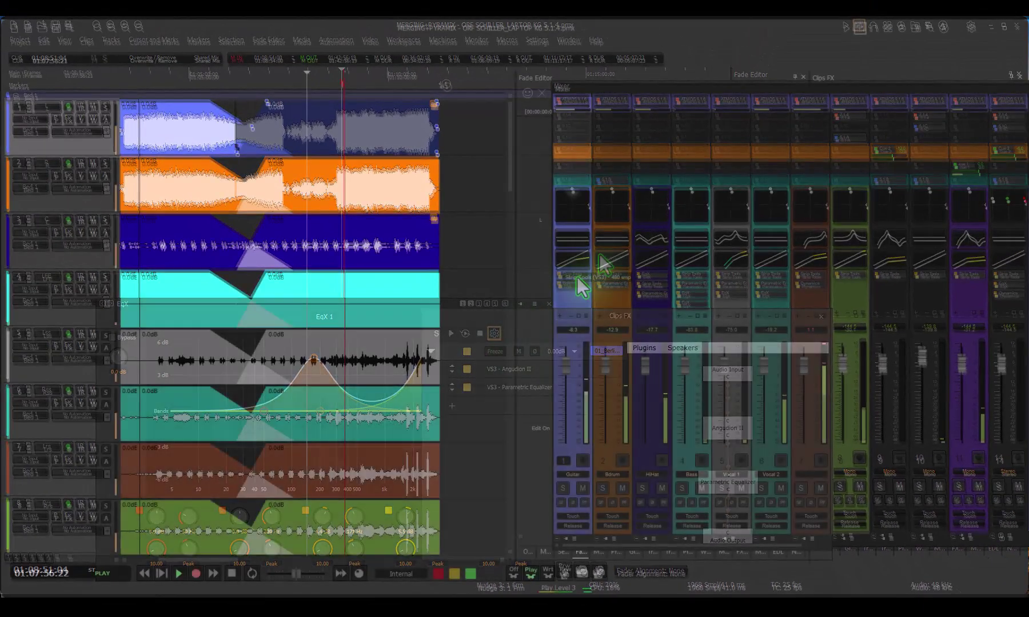
- Open Strip Tools for the Guitar strip, keeping EQ before dynamics
left_click(566, 280)
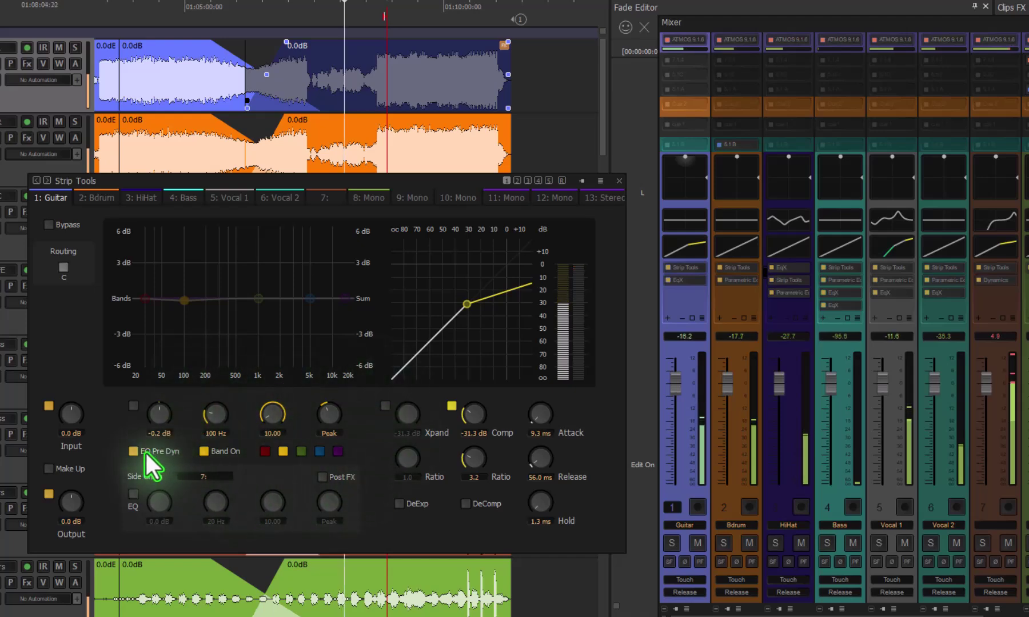
left_click(130, 451)
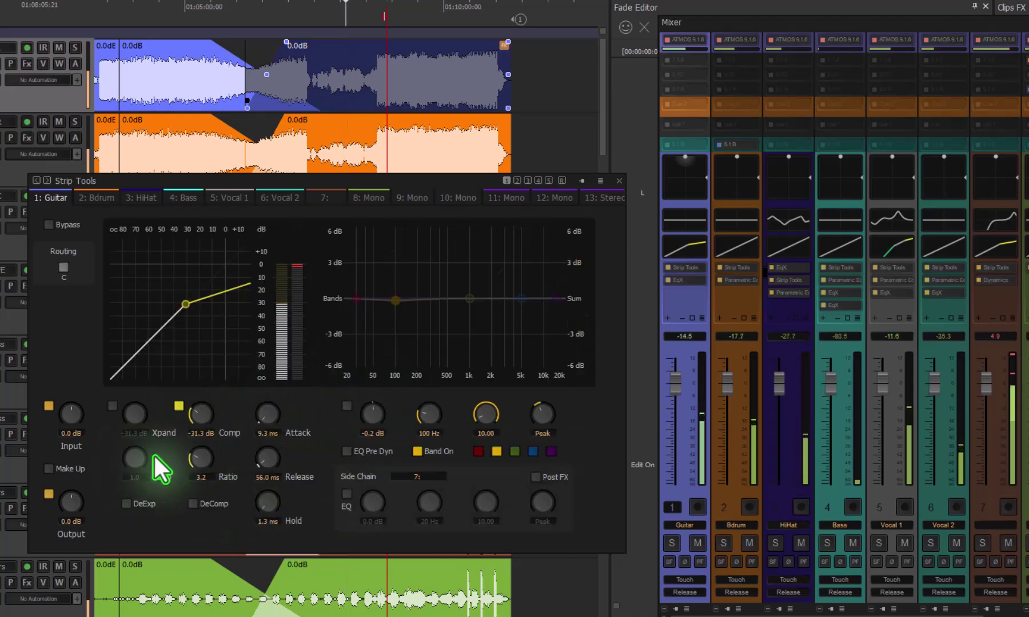
left_click(345, 451)
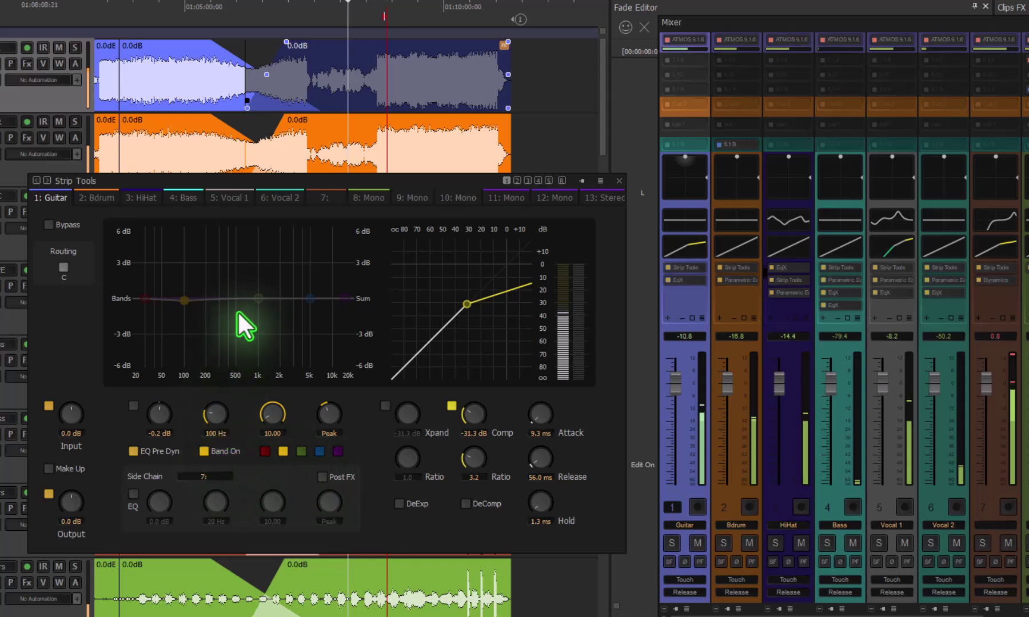
- Peak the green band near 1.5 kHz, cut yellow -2.7 dB at 90 Hz, dip blue near 5316 Hz
left_click(260, 297)
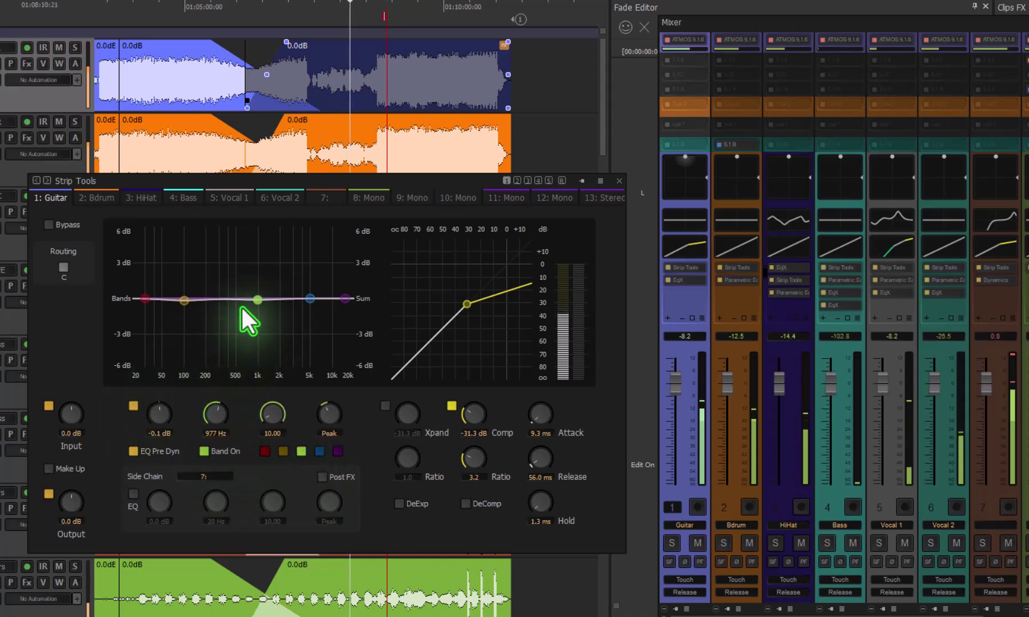
left_click_drag(258, 299, 269, 247)
left_click_drag(184, 300, 181, 329)
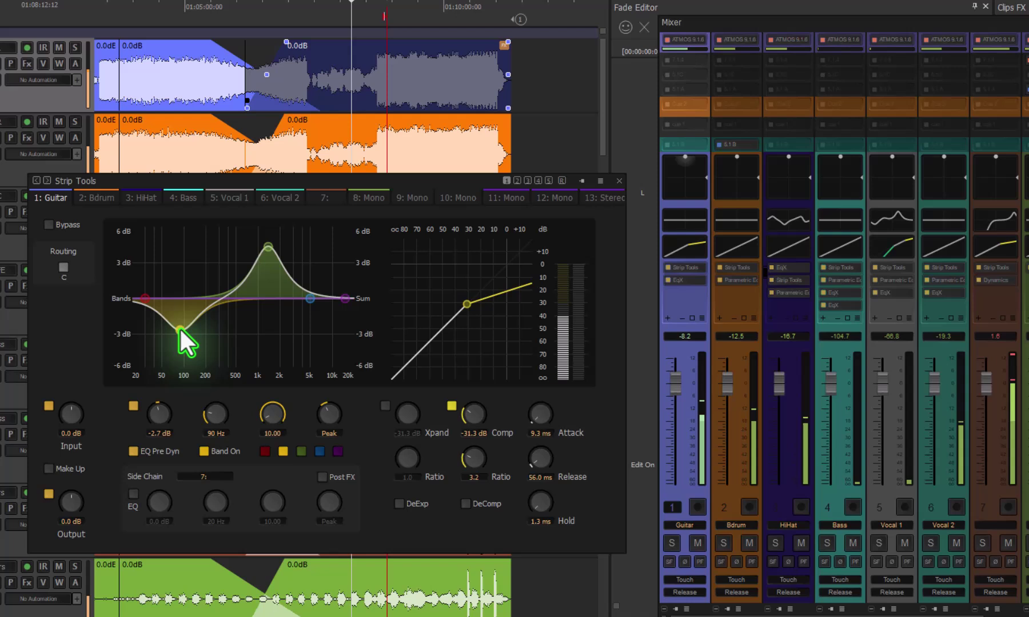
left_click_drag(308, 307, 310, 326)
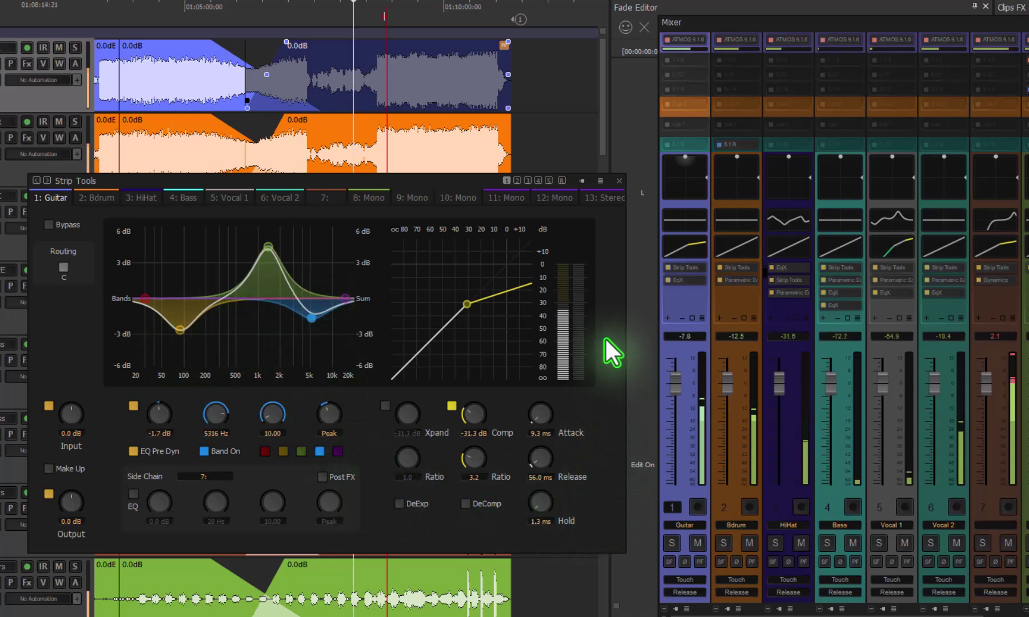
- Set the side chain source to channel 7, toggling Post FX on and back off
left_click(208, 474)
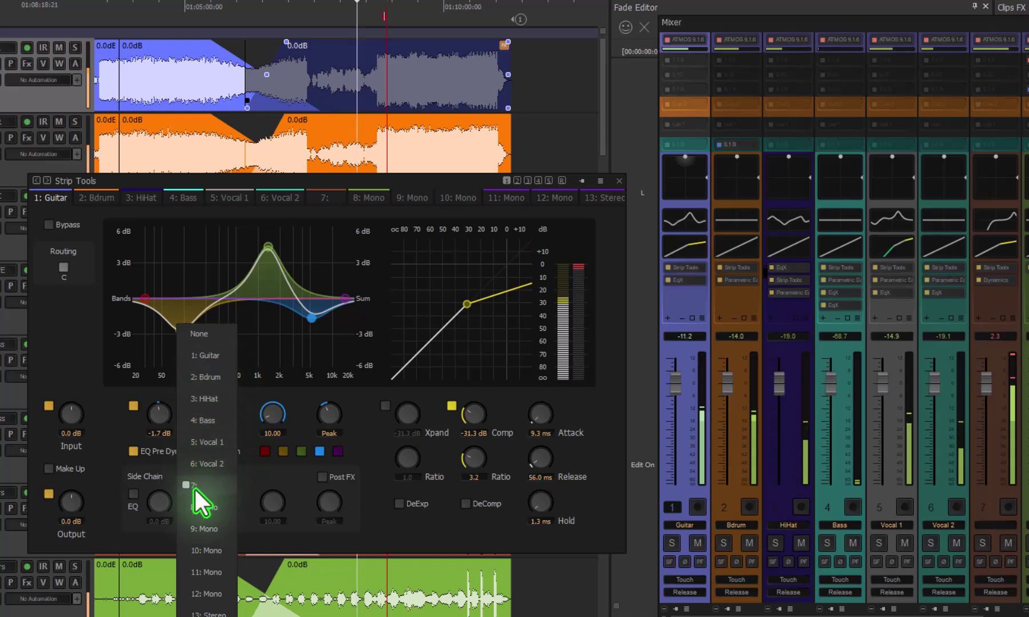
left_click(201, 493)
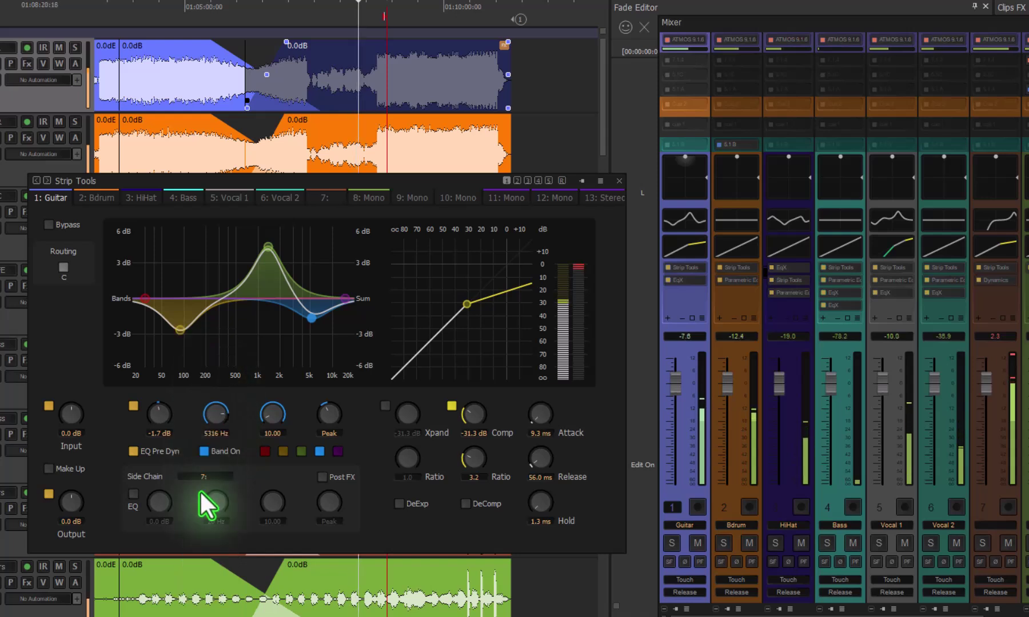
left_click(323, 478)
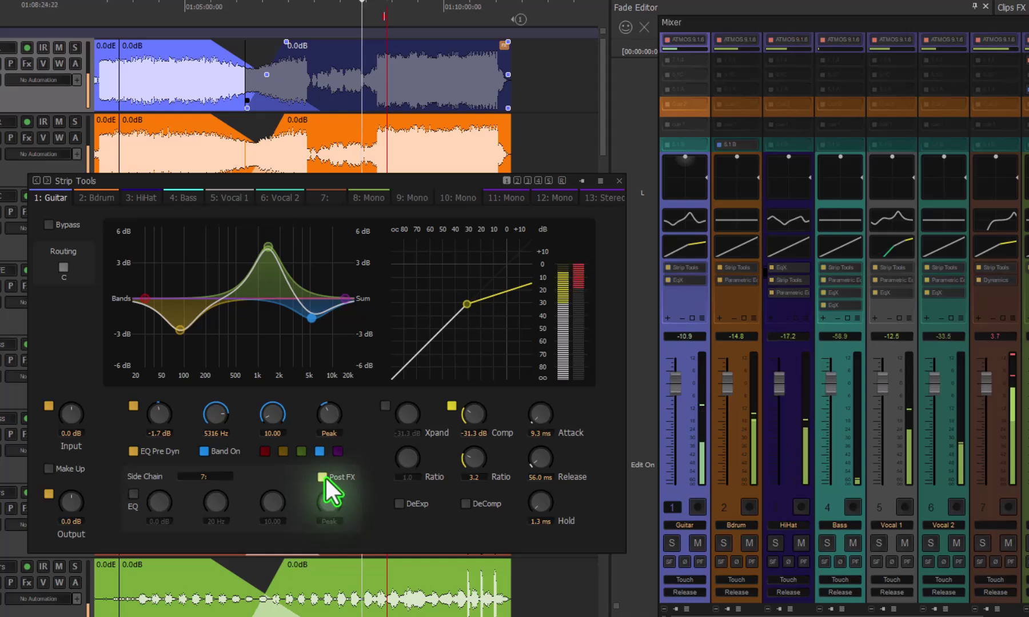
left_click(324, 478)
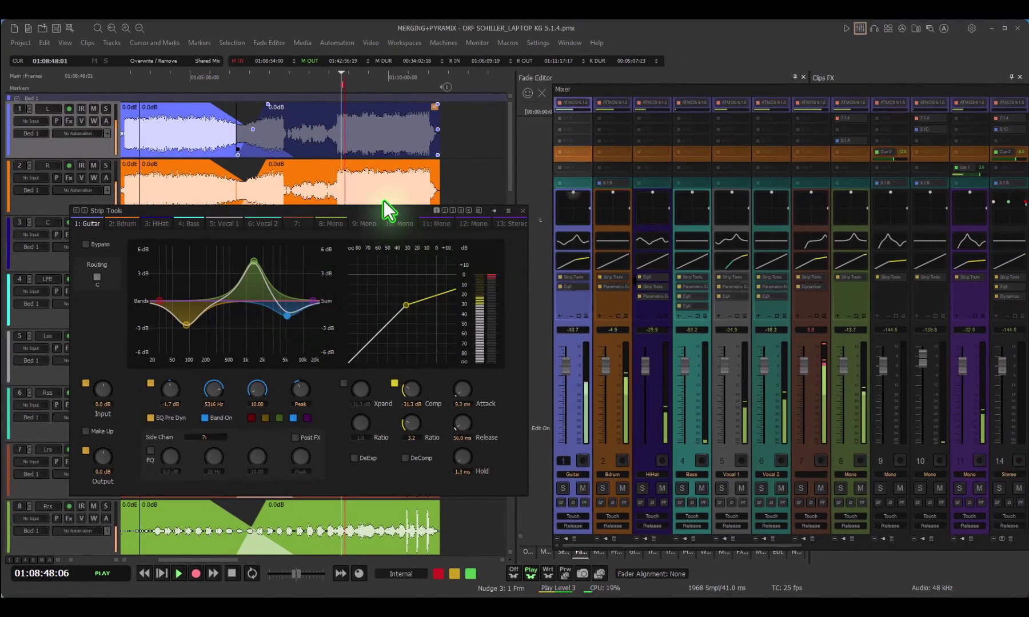
- Move Strip Tools up-left, set Display Scale to 100%, and close the window
left_click_drag(386, 210, 368, 128)
left_click(487, 125)
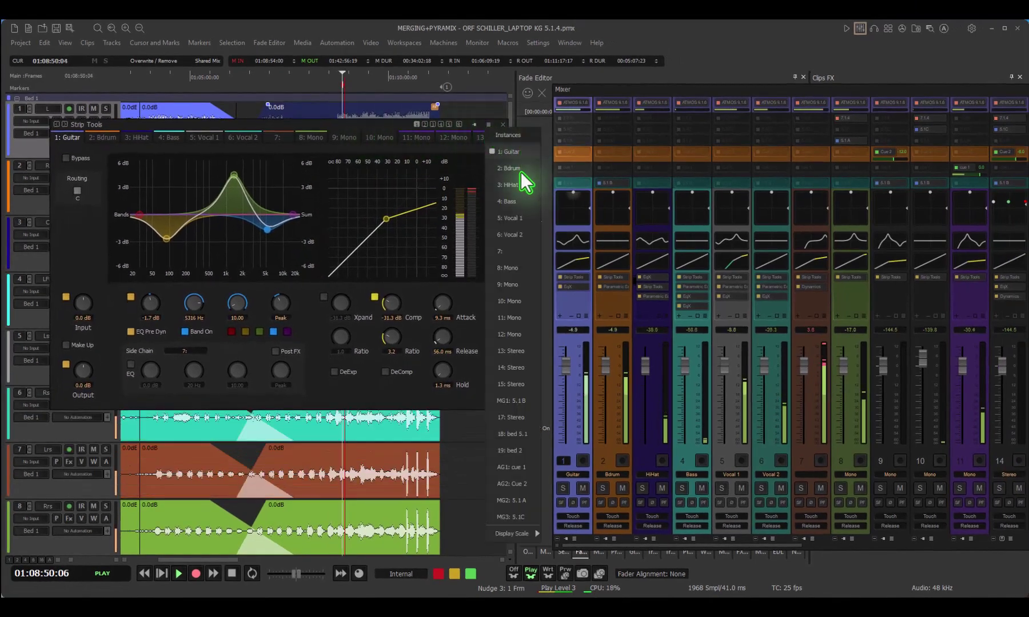
mouse_move(512, 533)
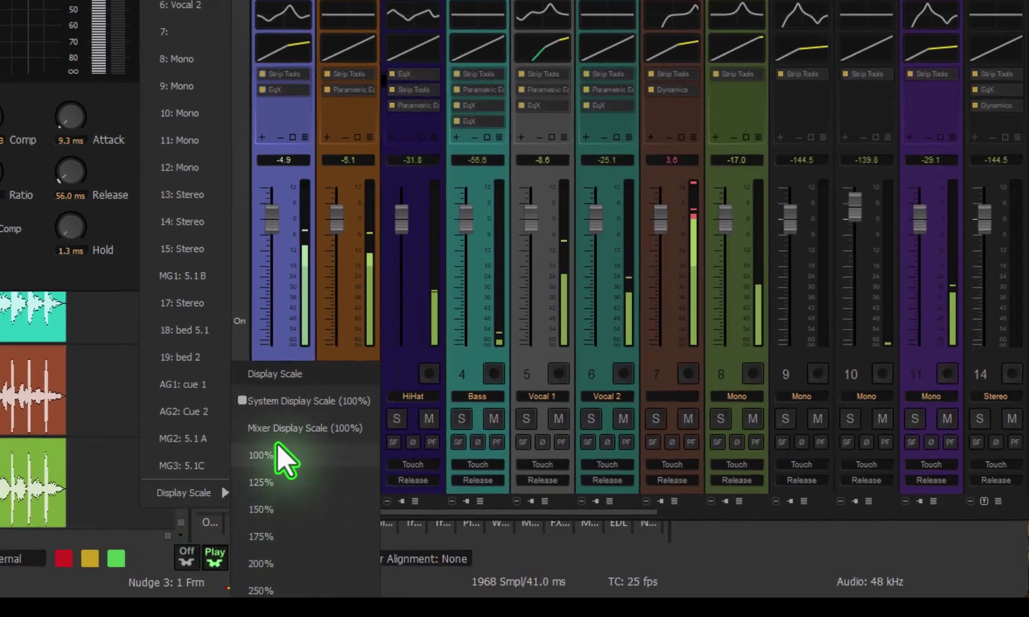
left_click(277, 445)
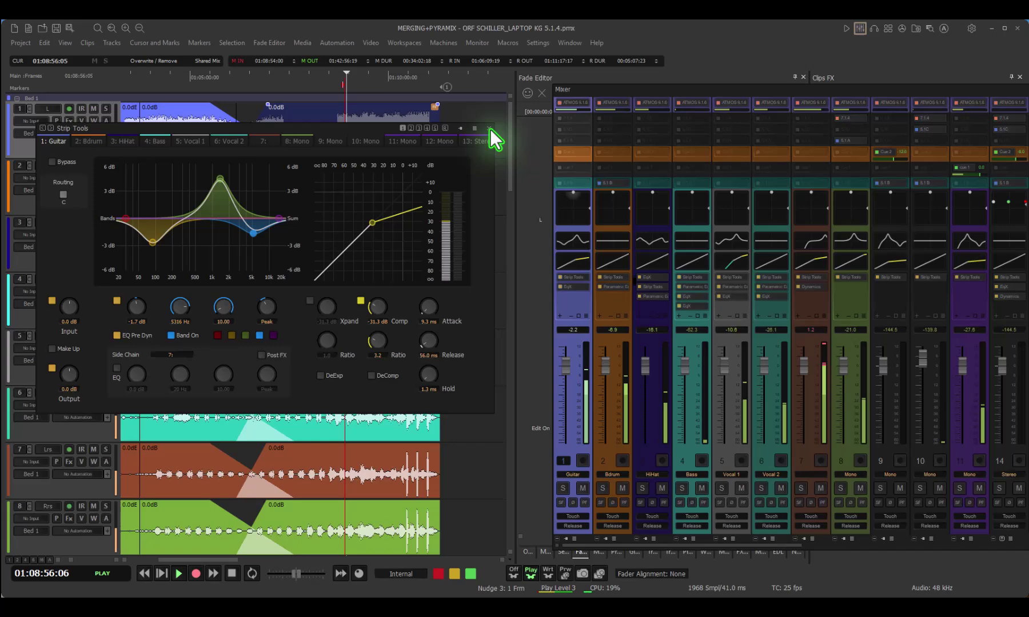
left_click(490, 129)
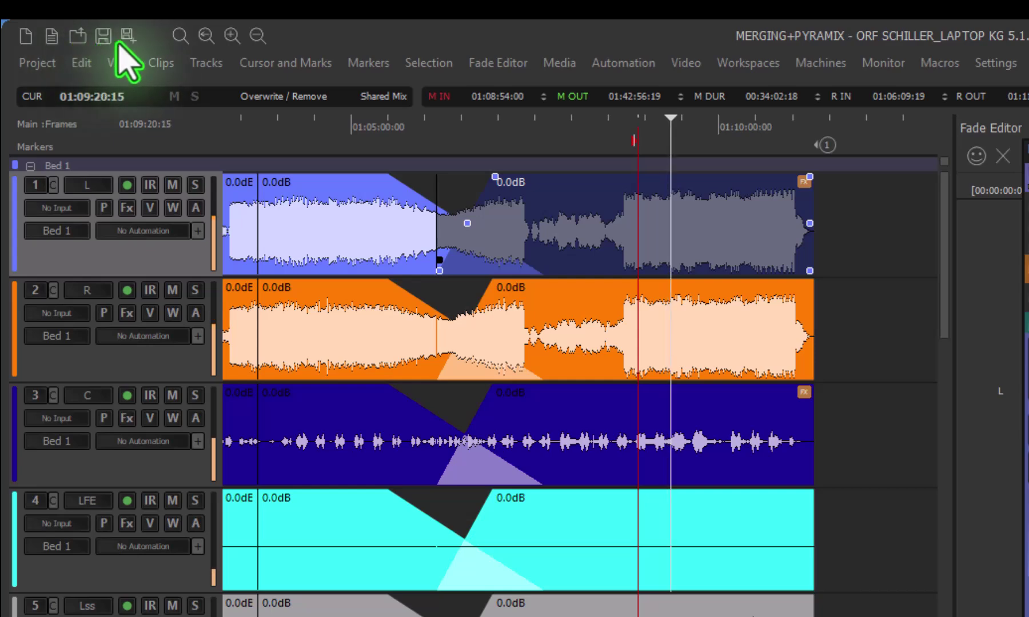
- Zoom the timeline out, then toggle the transport window and mixer panel off and on
left_click(256, 36)
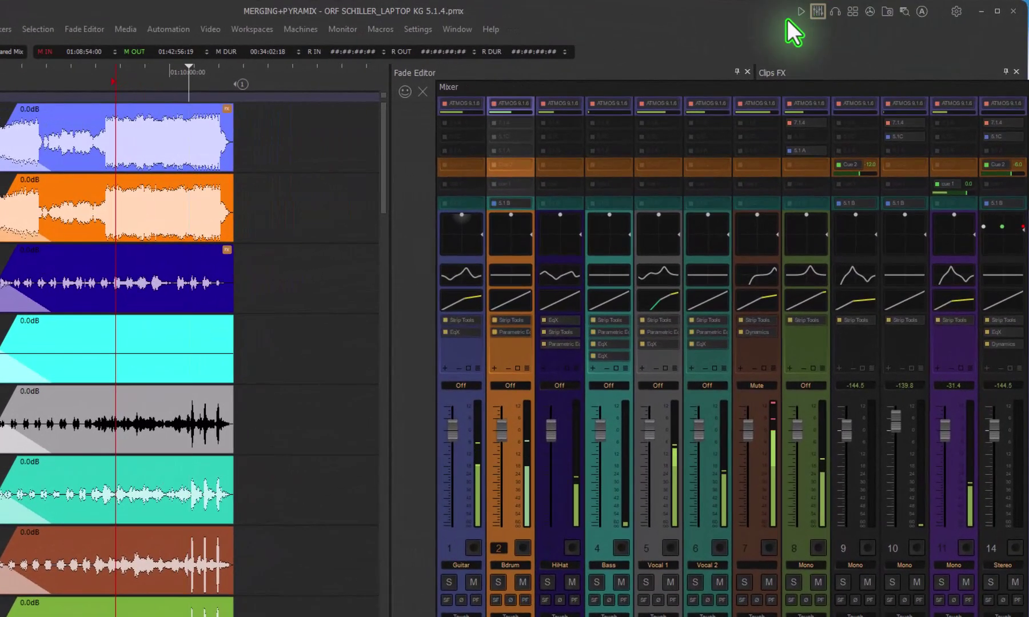
left_click(843, 27)
left_click(846, 9)
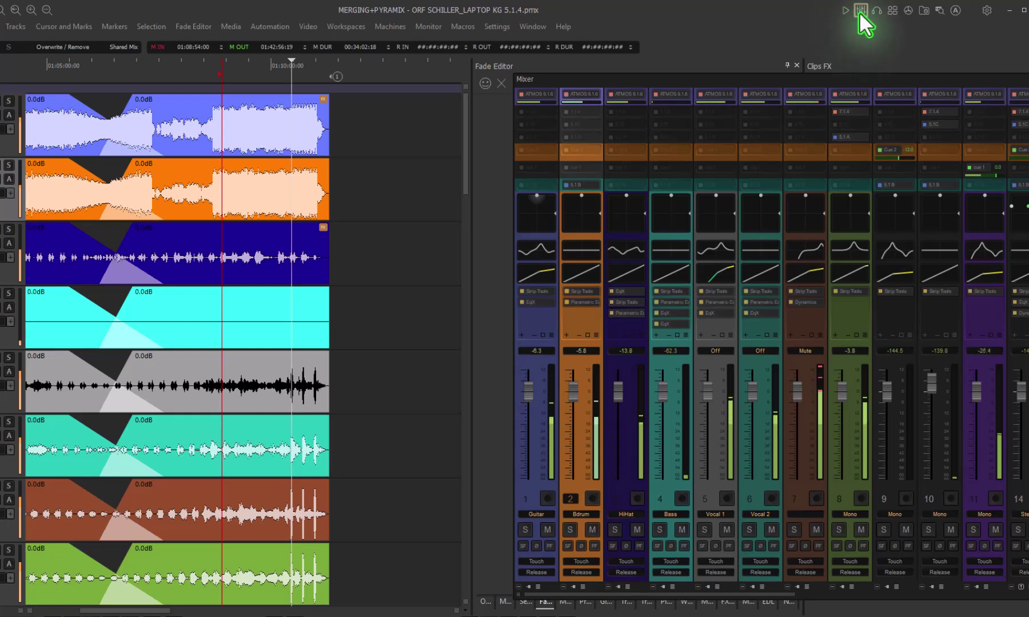
left_click(859, 11)
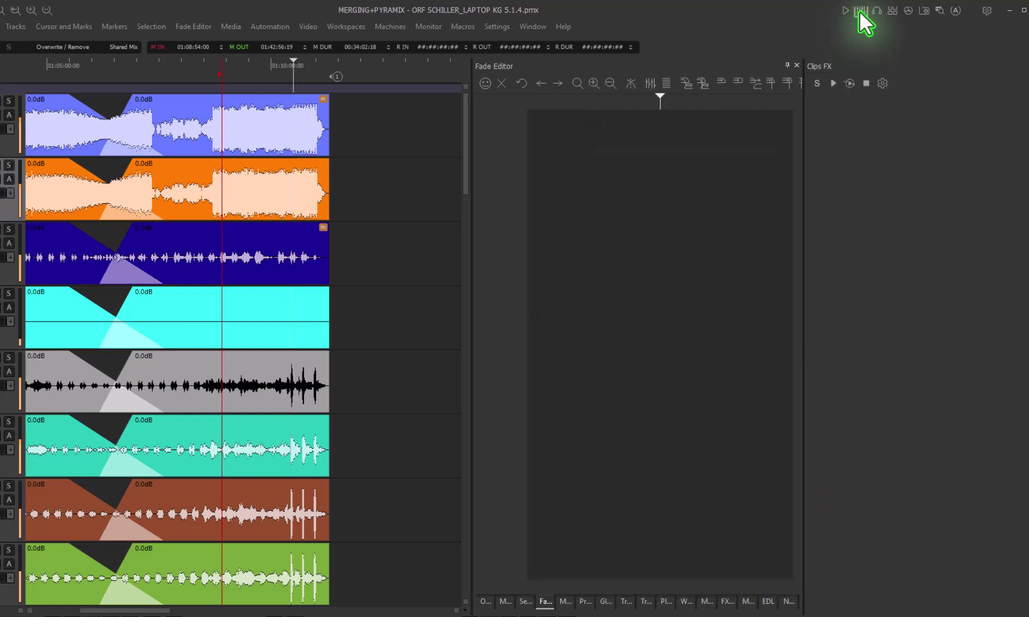
left_click(860, 10)
- Close the Monitor window and open Final Check Metering from the toolbar
left_click(876, 9)
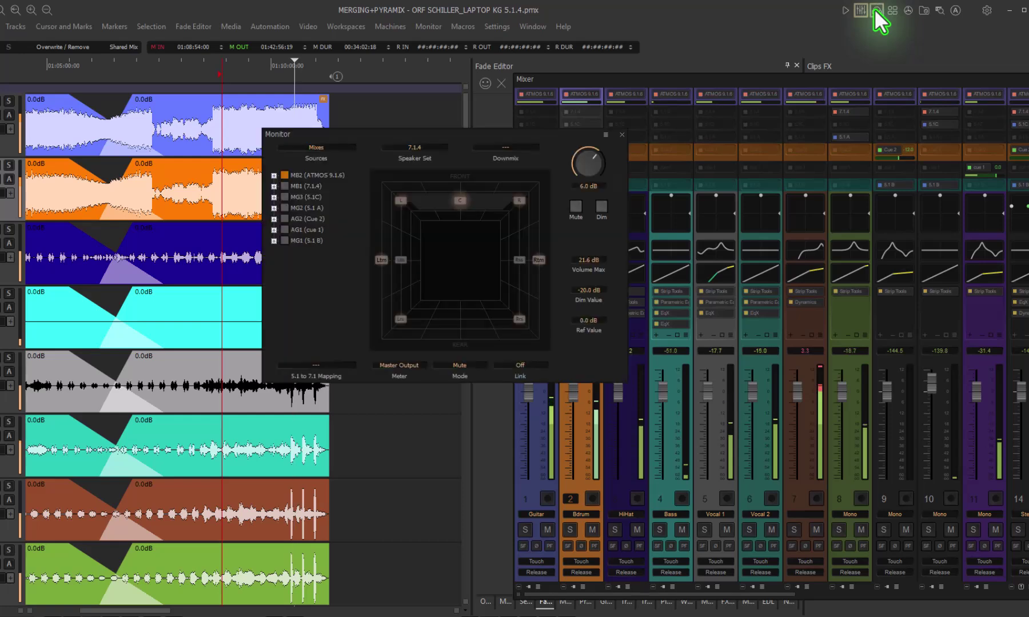
left_click(875, 9)
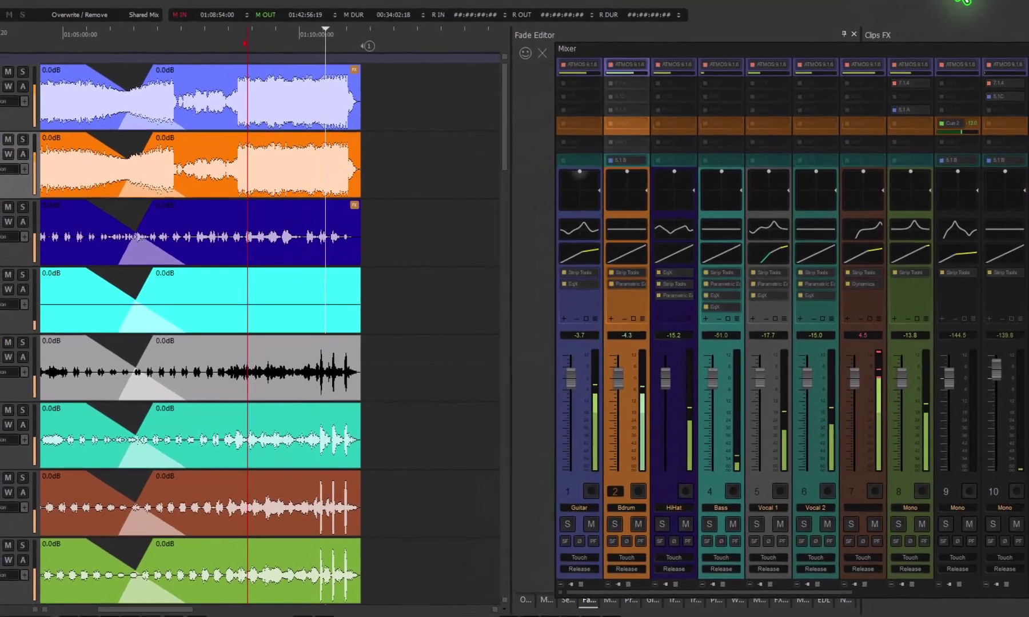
left_click(960, 1)
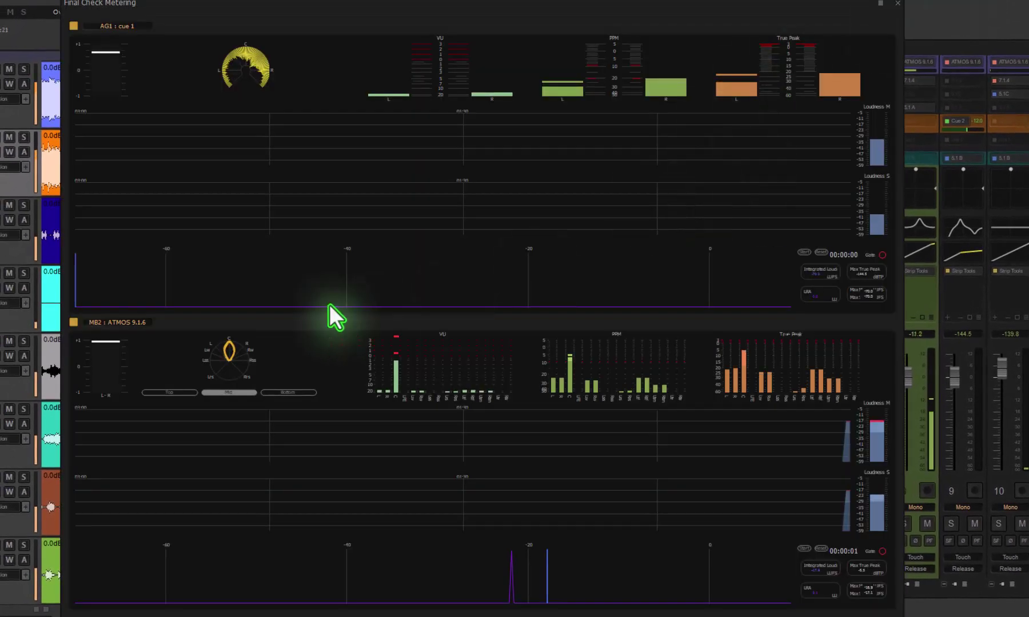
- Keep AG1 cue 1 and MB2 ATMOS 9.1.6 sources, hide AG1, and start loudness measurement
left_click(132, 28)
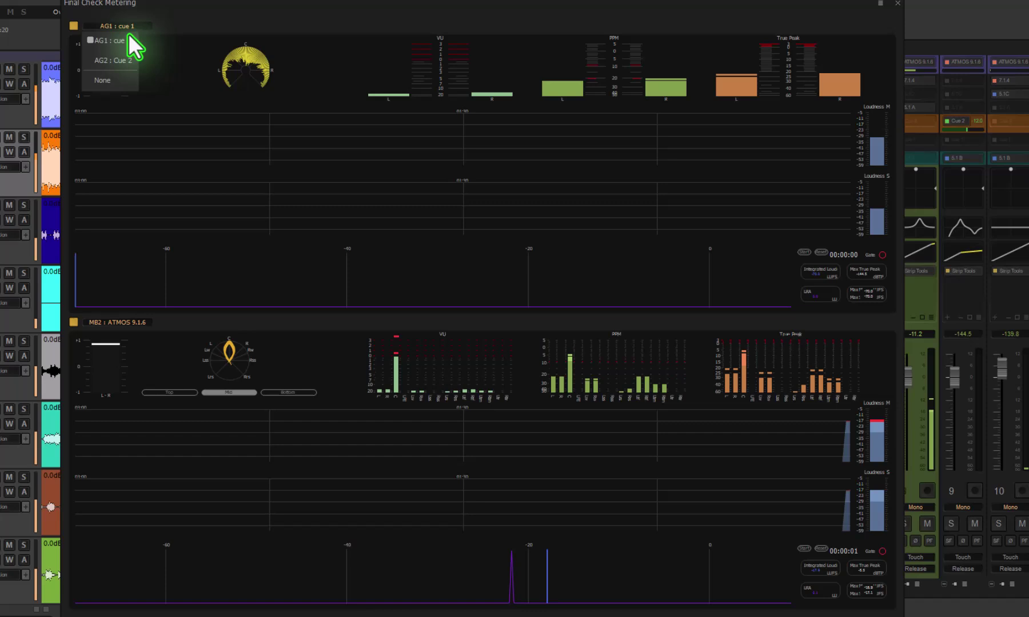
left_click(121, 40)
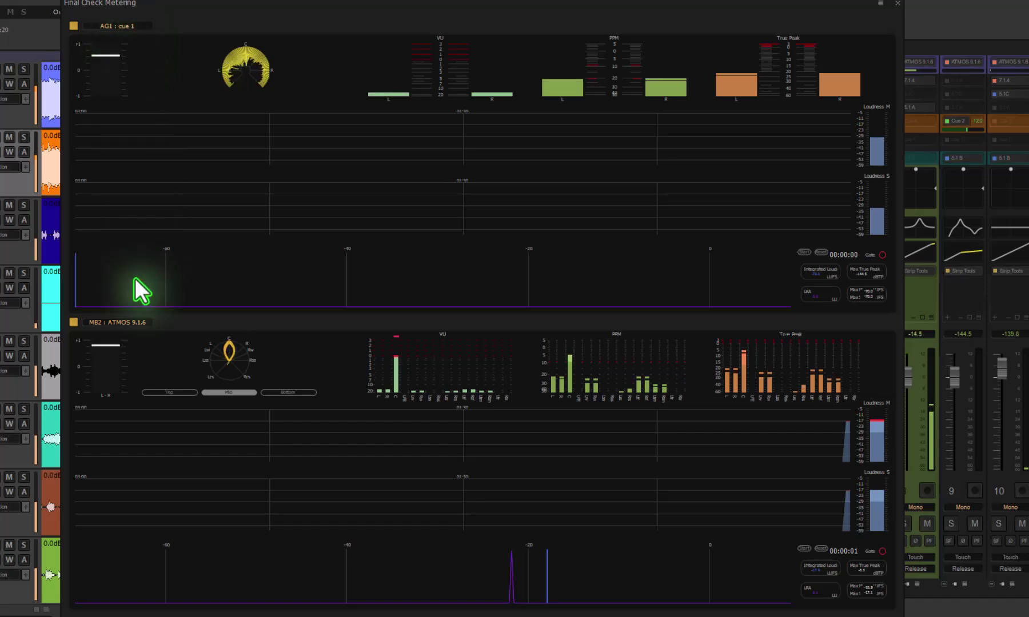
left_click(130, 322)
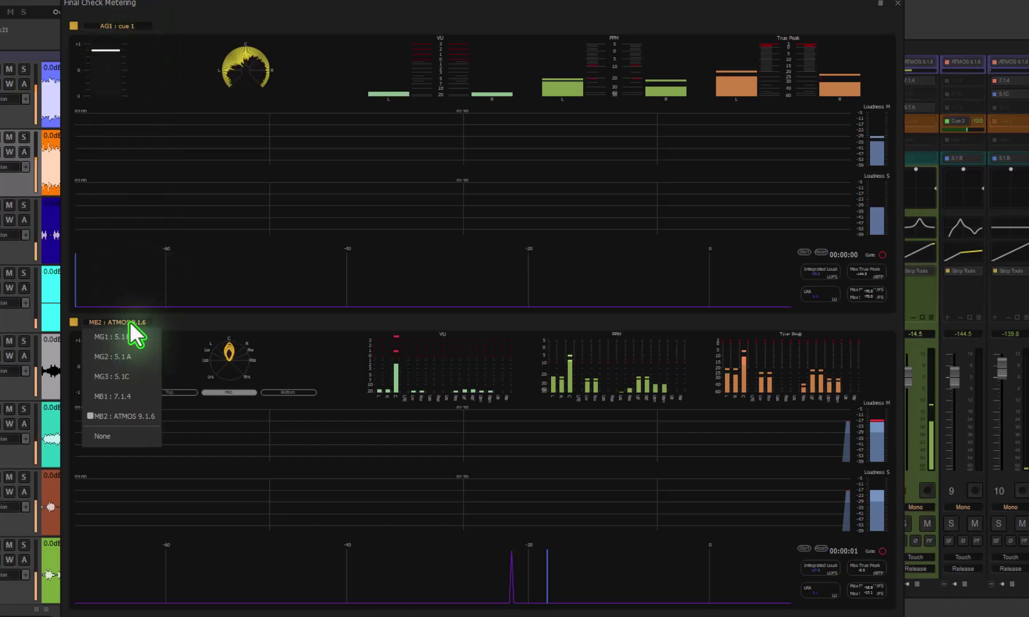
left_click(129, 321)
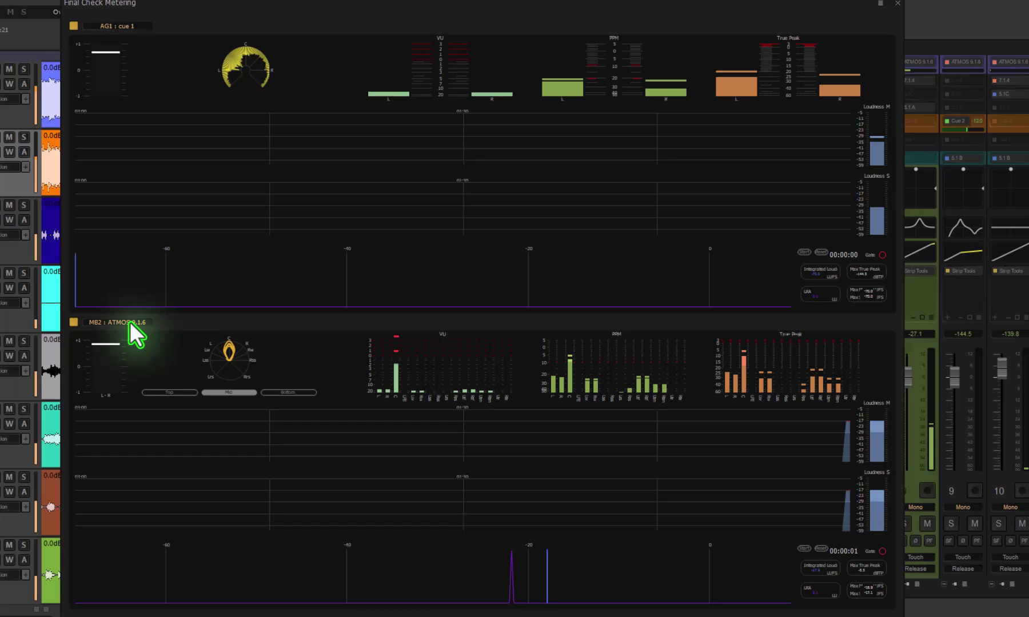
left_click(74, 25)
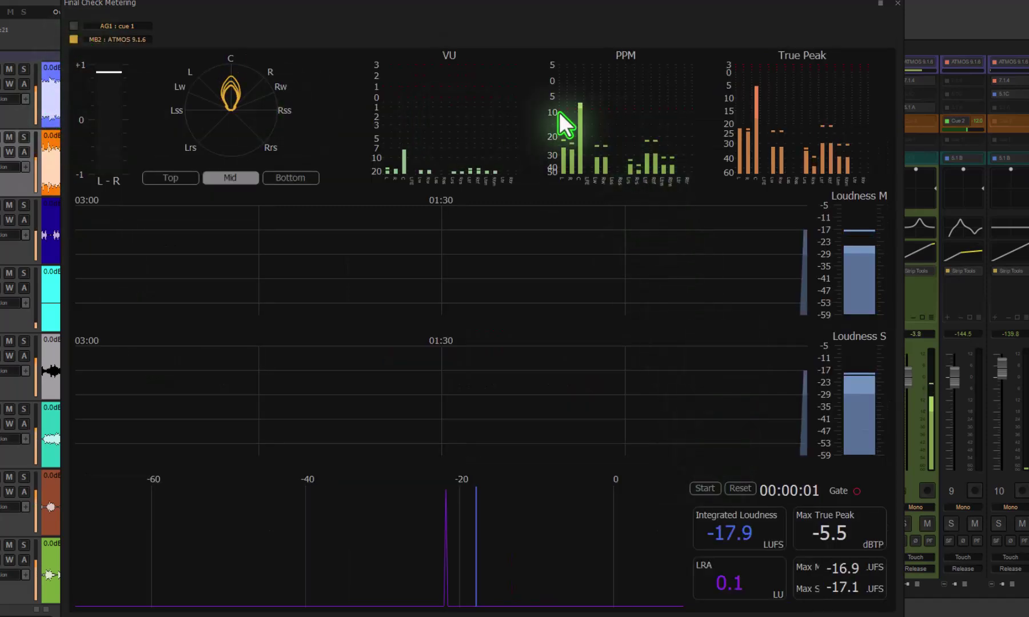
left_click(707, 488)
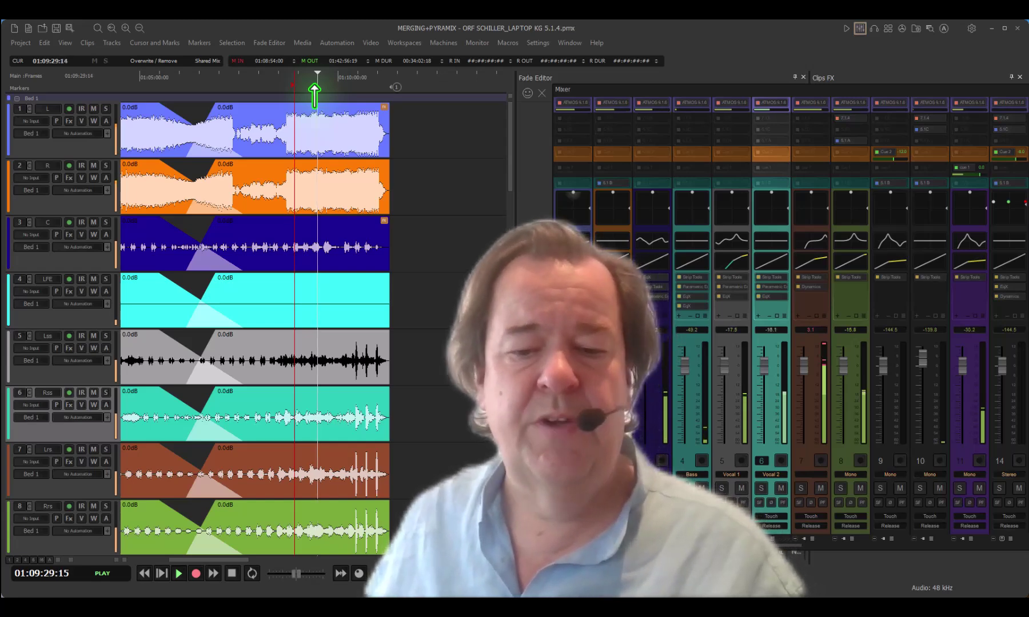
- Hide the mixer with Ctrl+M, load track 2's crossfade into the Fade Editor, and shift the fade-out node left
key("ctrl+m")
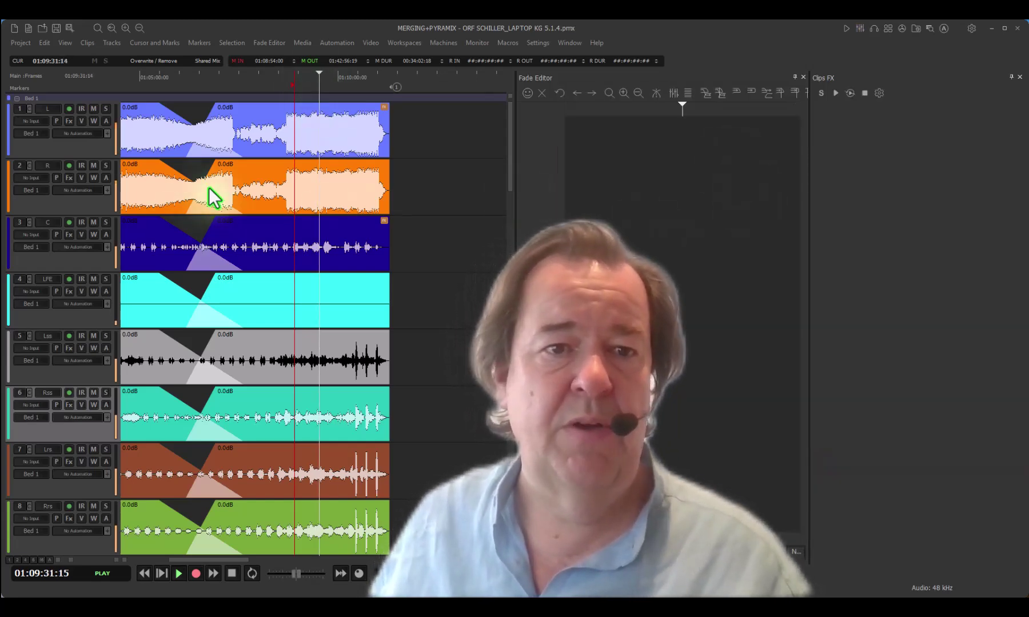
left_click(234, 181)
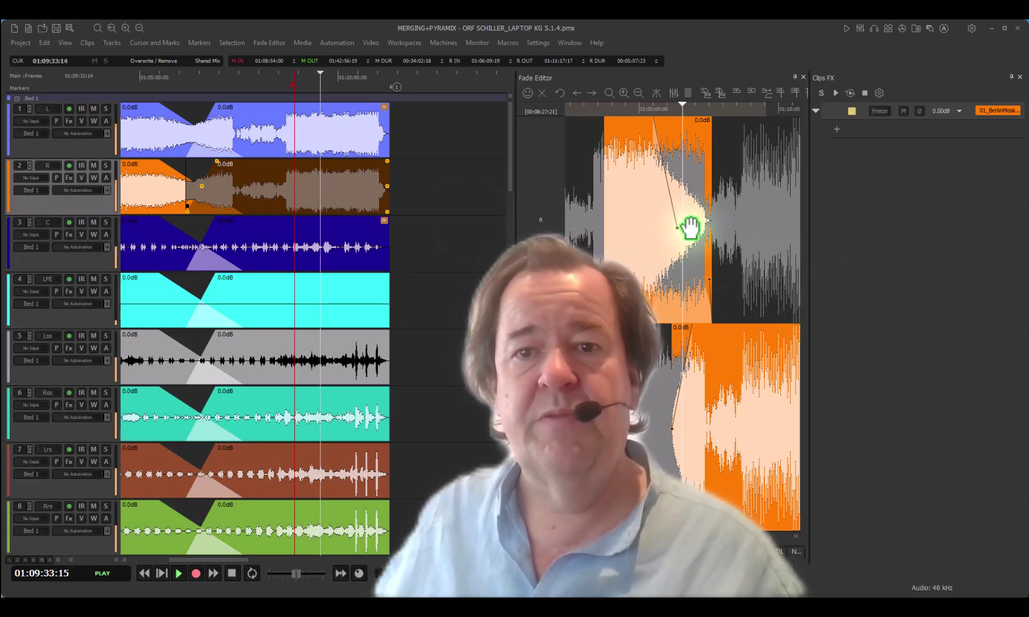
left_click_drag(679, 227, 661, 227)
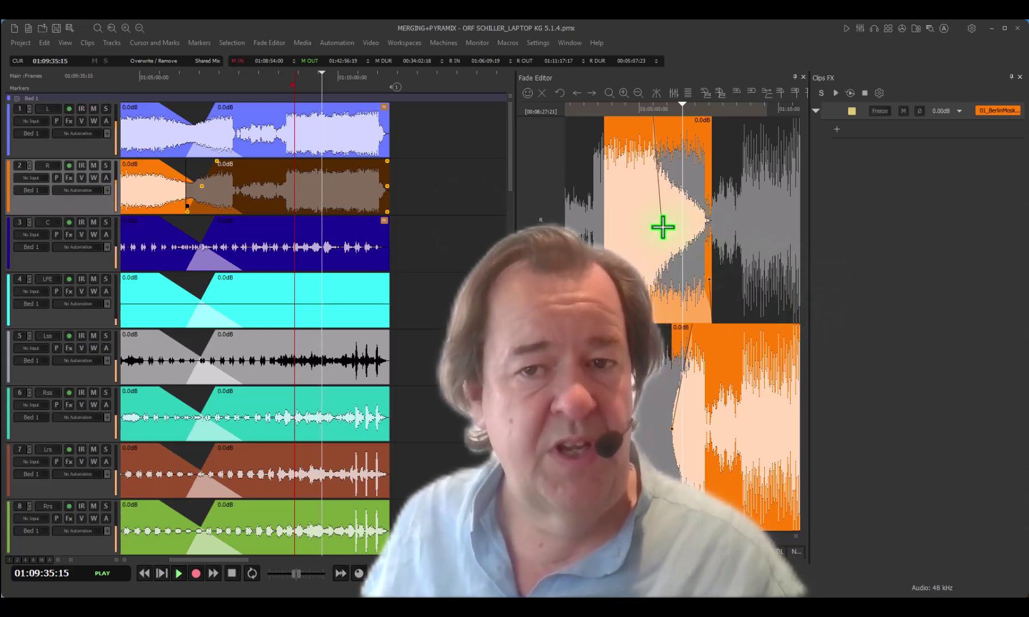